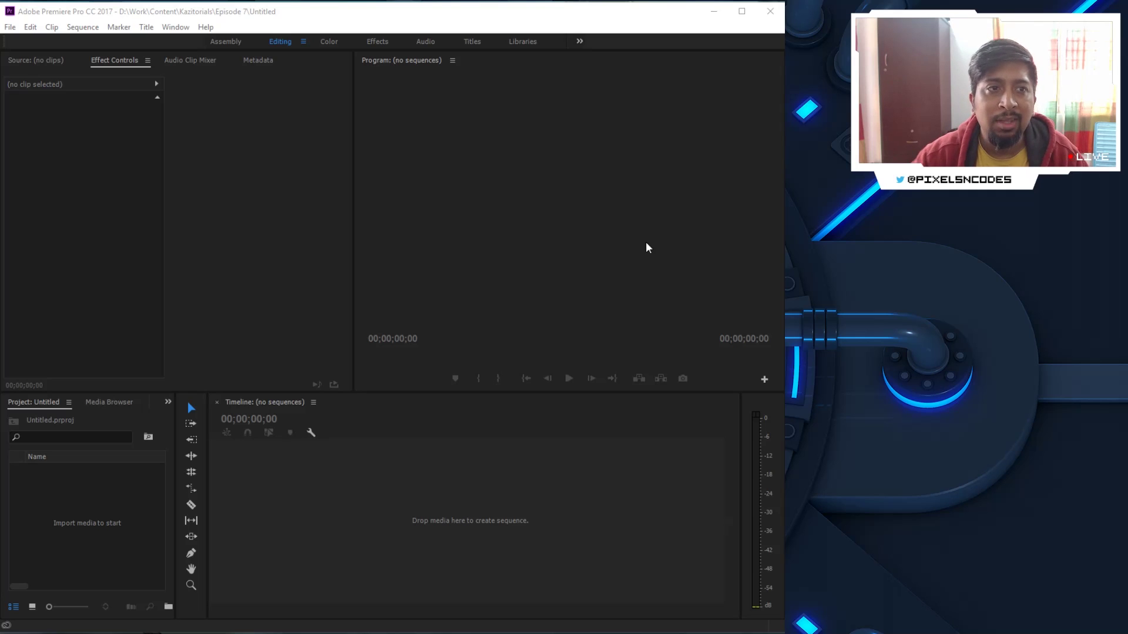
- Focus Premiere and open the Import dialog from the empty Project panel
click(564, 28)
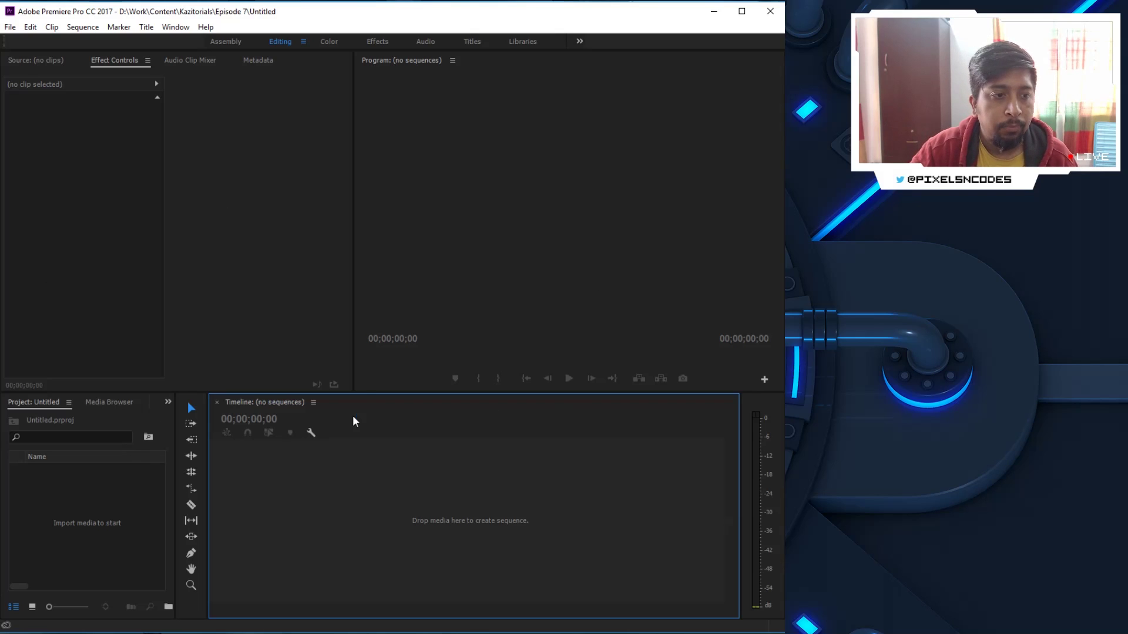
double_click(73, 515)
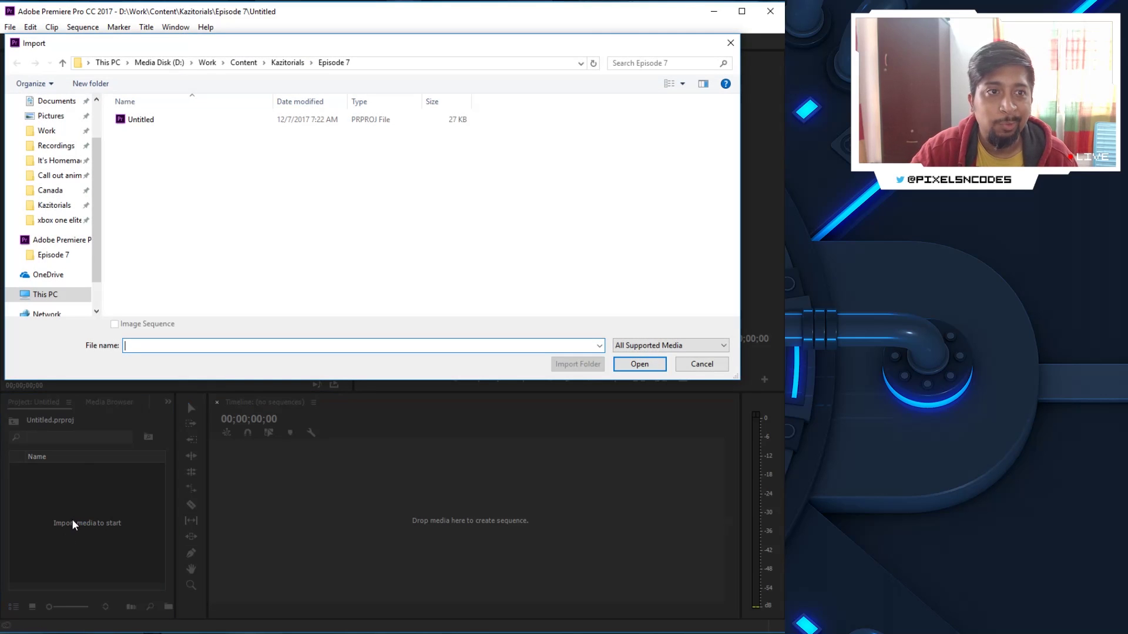
- Browse the Import dialog to the Recordings > Overwatch folder
scroll(58, 169, up, 1)
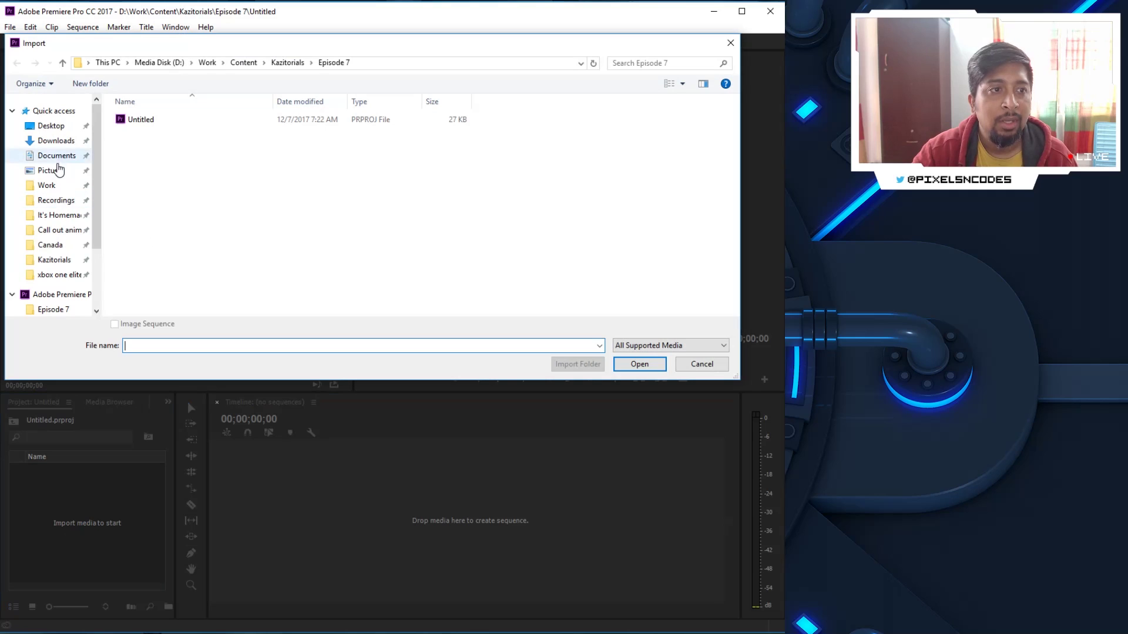
click(69, 203)
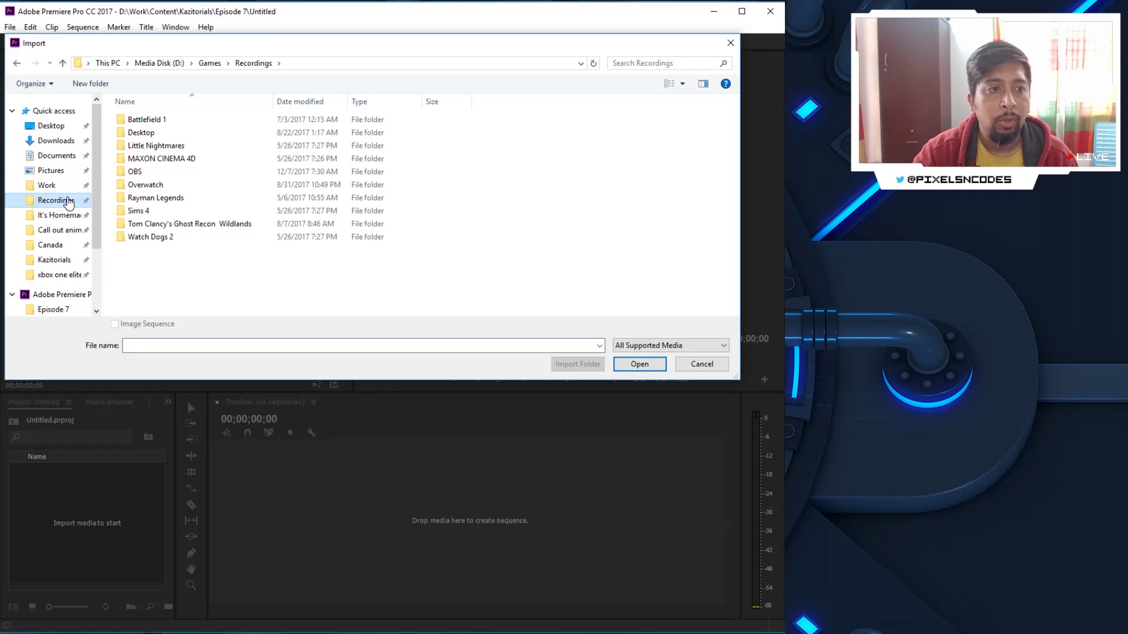
double_click(136, 174)
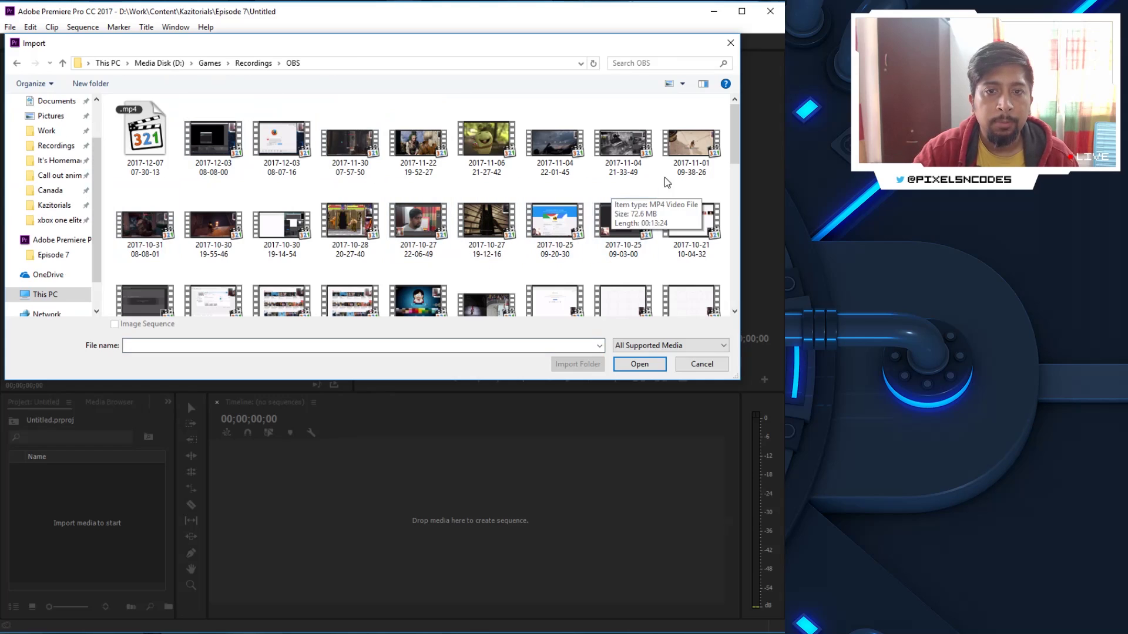
scroll(666, 189, down, 2)
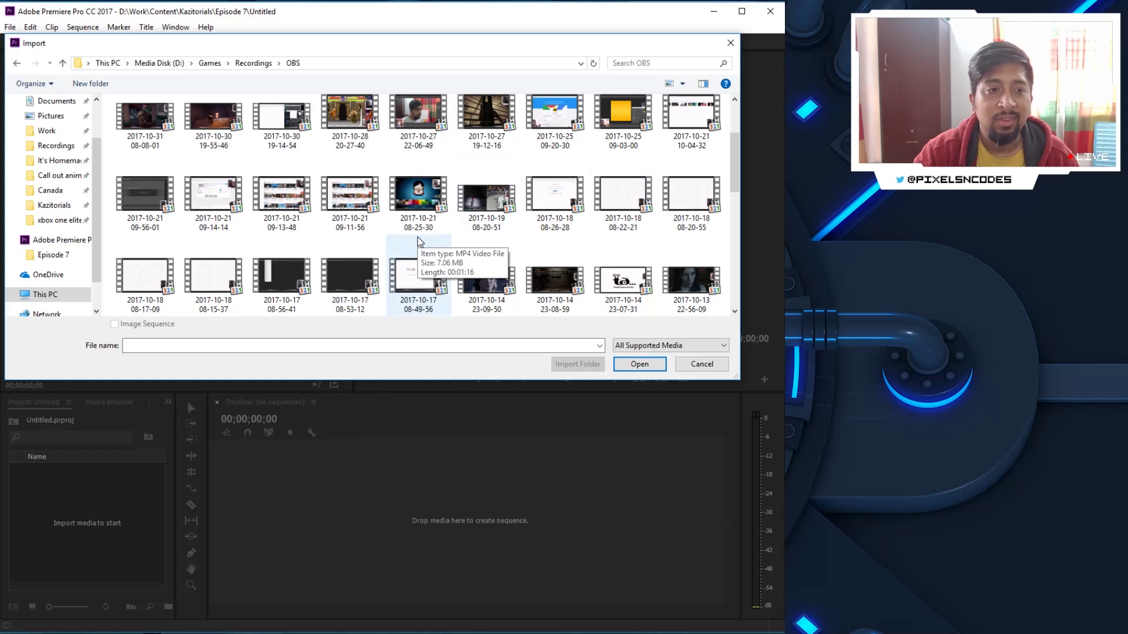
scroll(418, 241, down, 8)
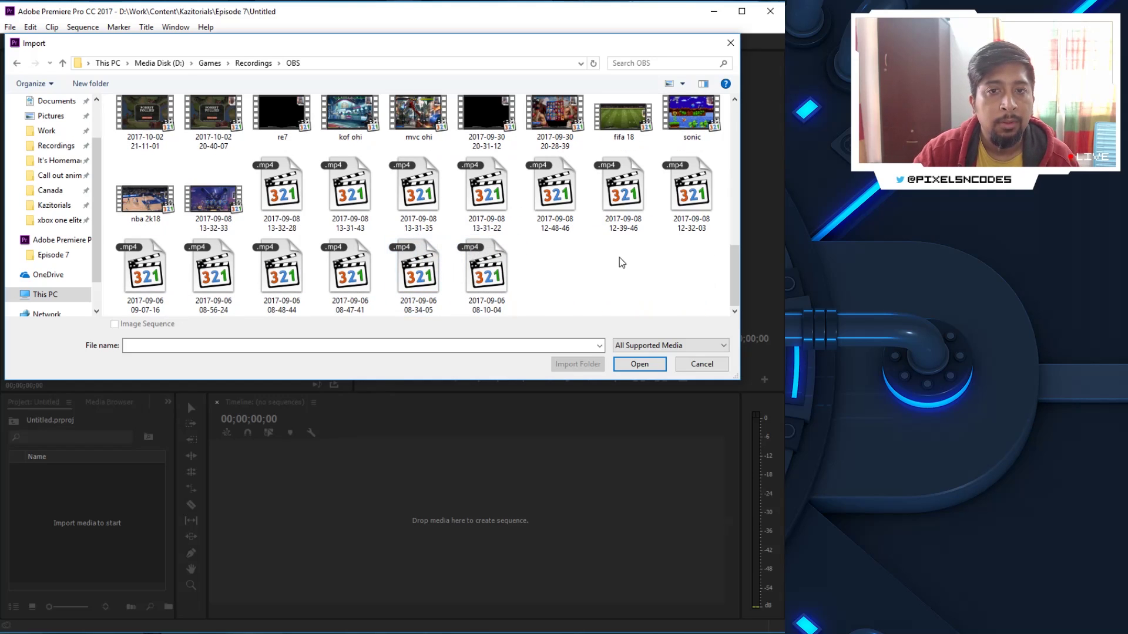
click(250, 63)
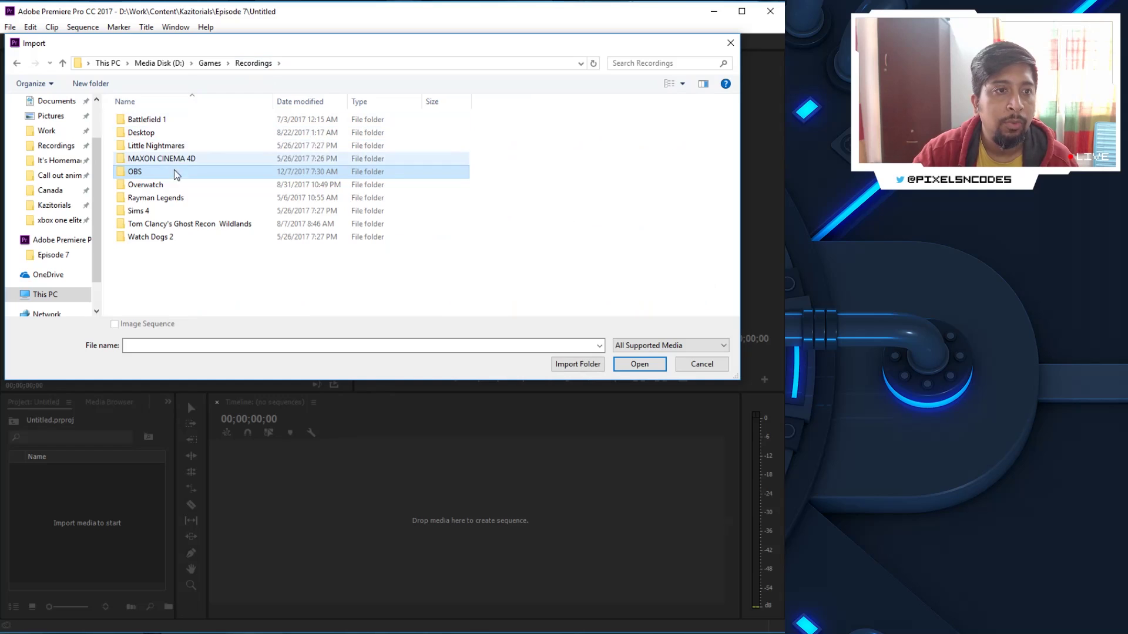
double_click(169, 185)
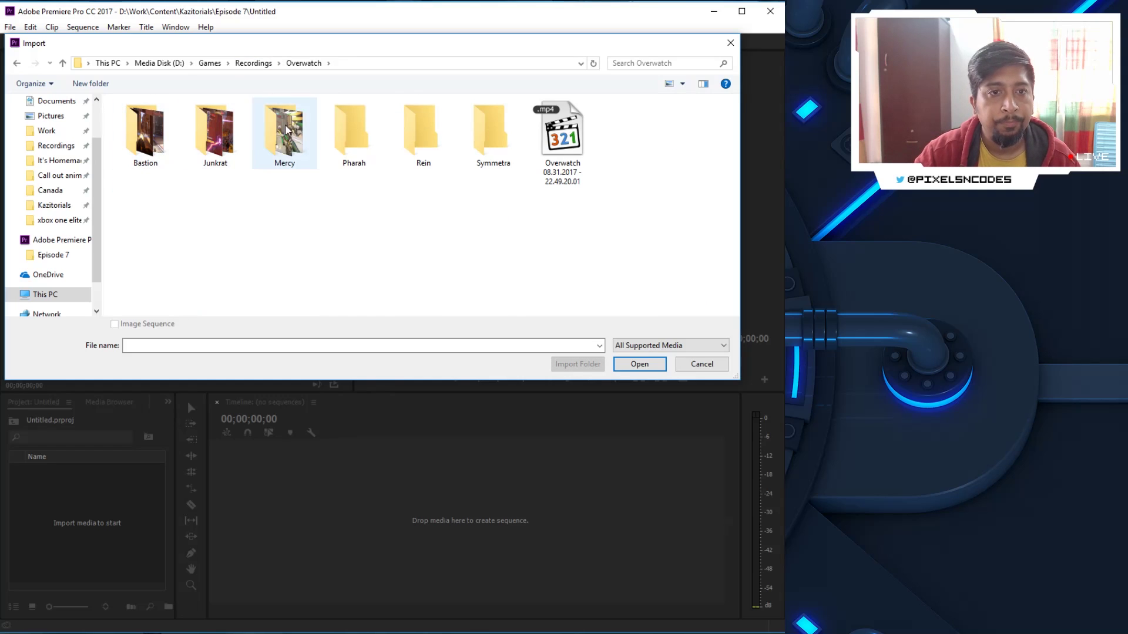
- Import Junk saves and Junkrat Ulti from the Junkrat folder
click(216, 137)
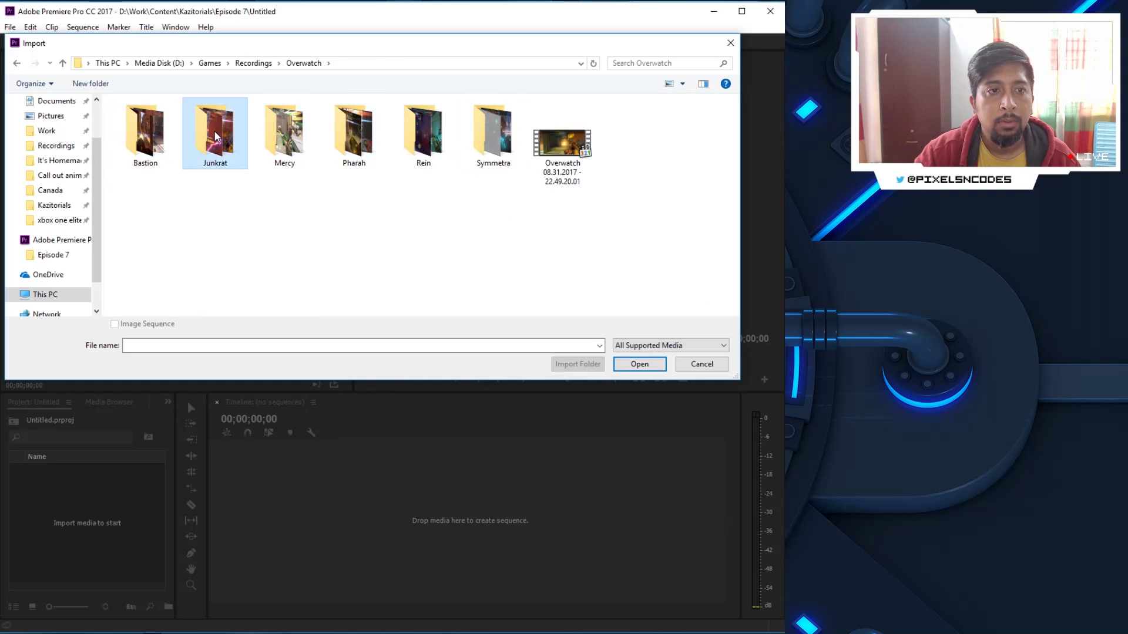
double_click(216, 136)
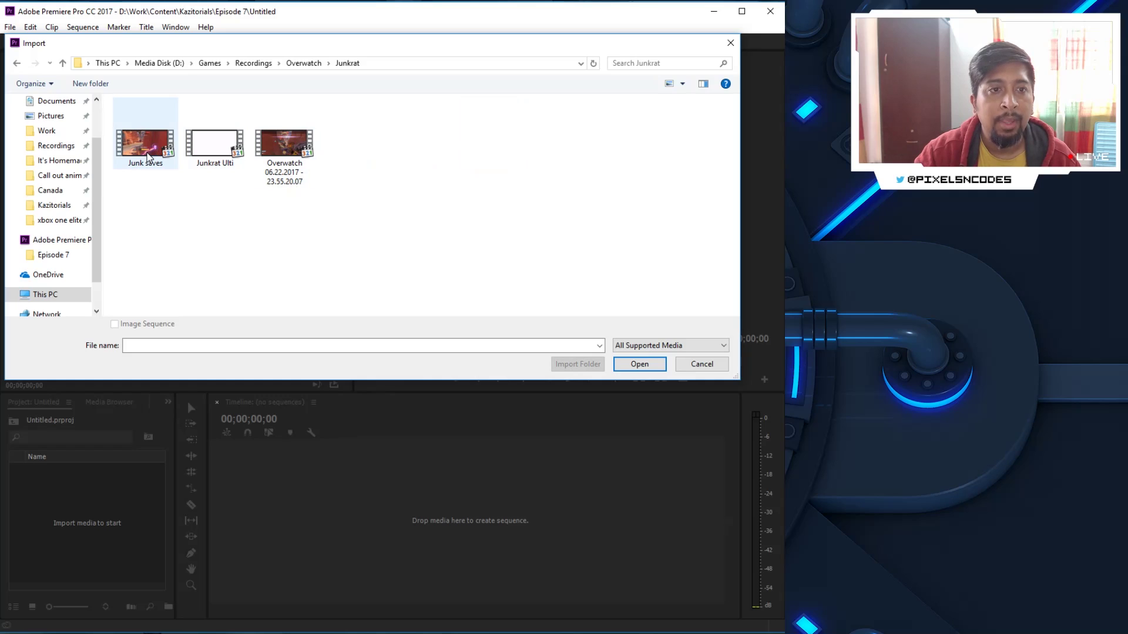
drag(233, 197, 135, 147)
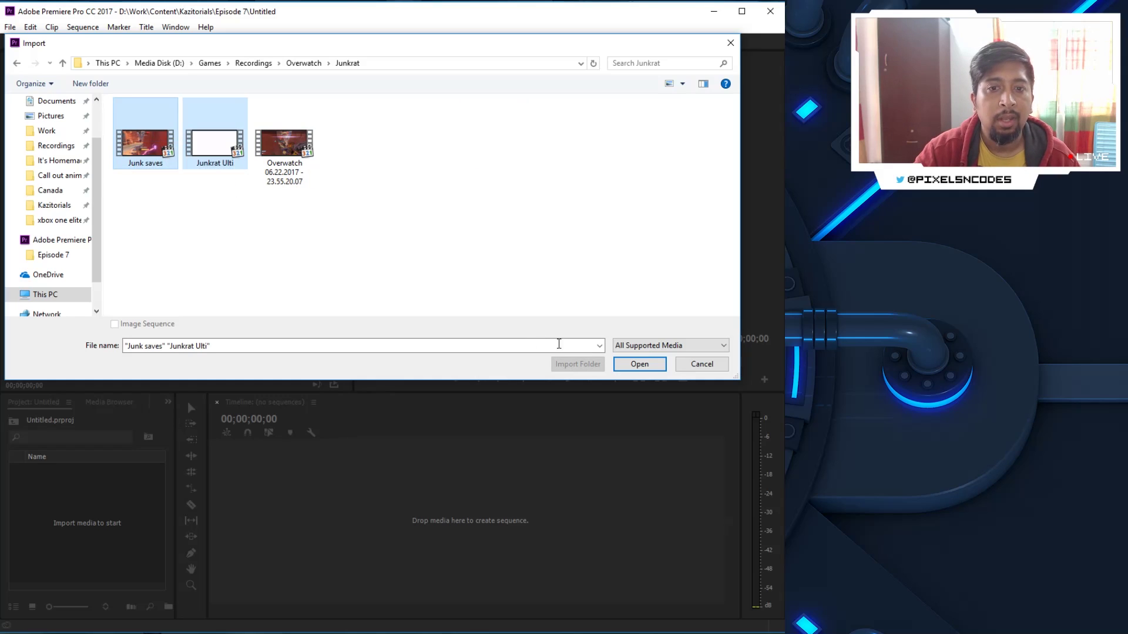
click(649, 363)
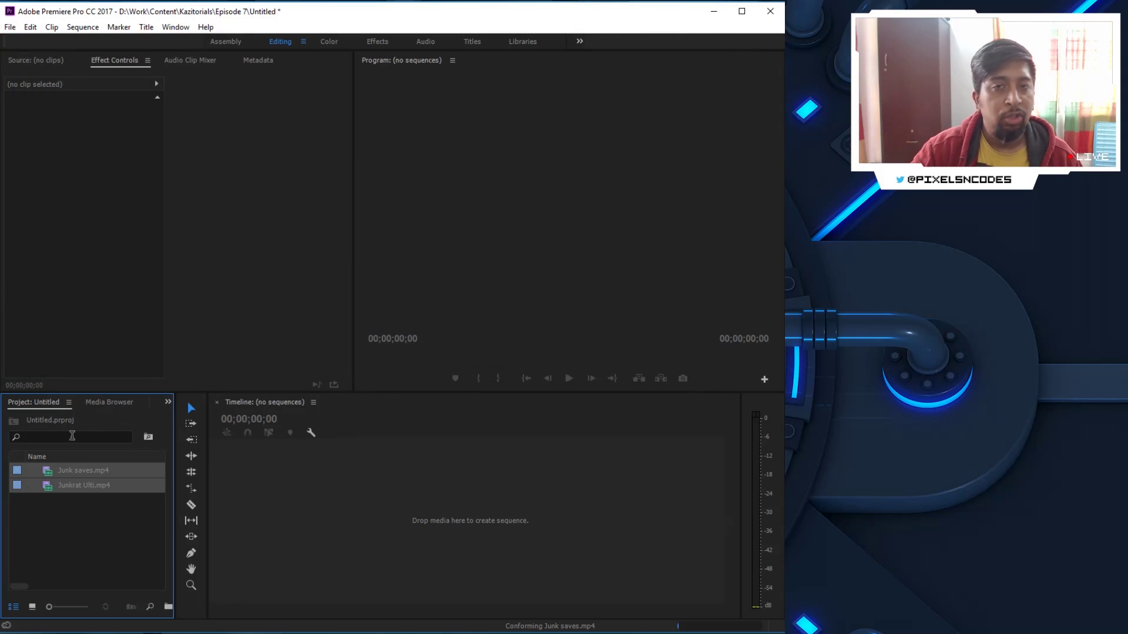
- Create a sequence from Junk saves.mp4 and place Junkrat Ulti.mp4 after it
click(66, 530)
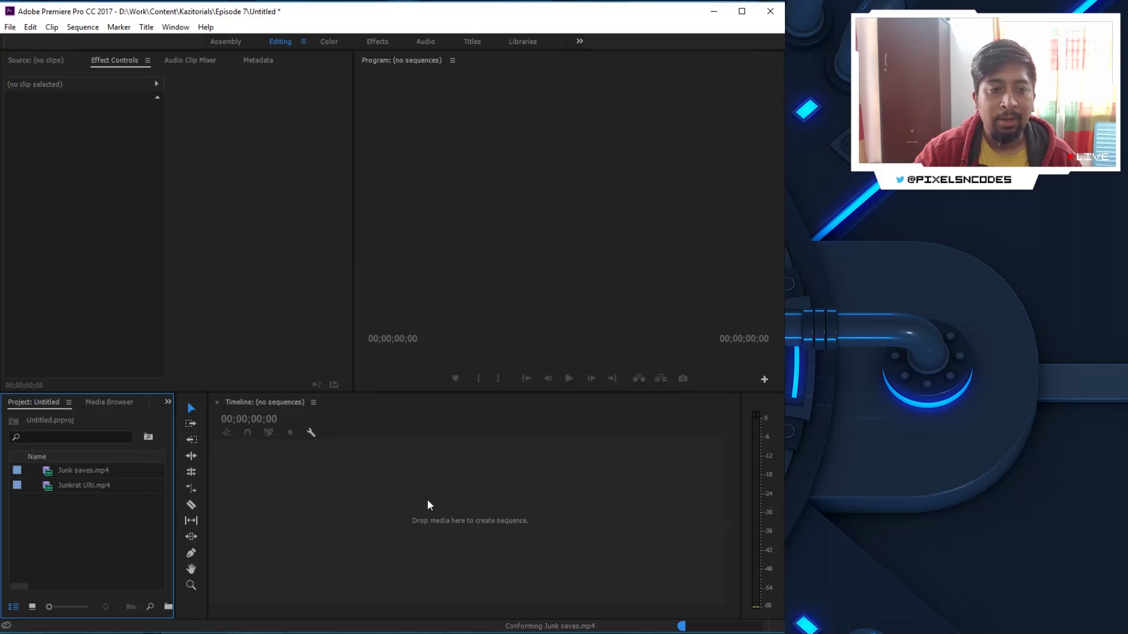
drag(51, 477, 275, 482)
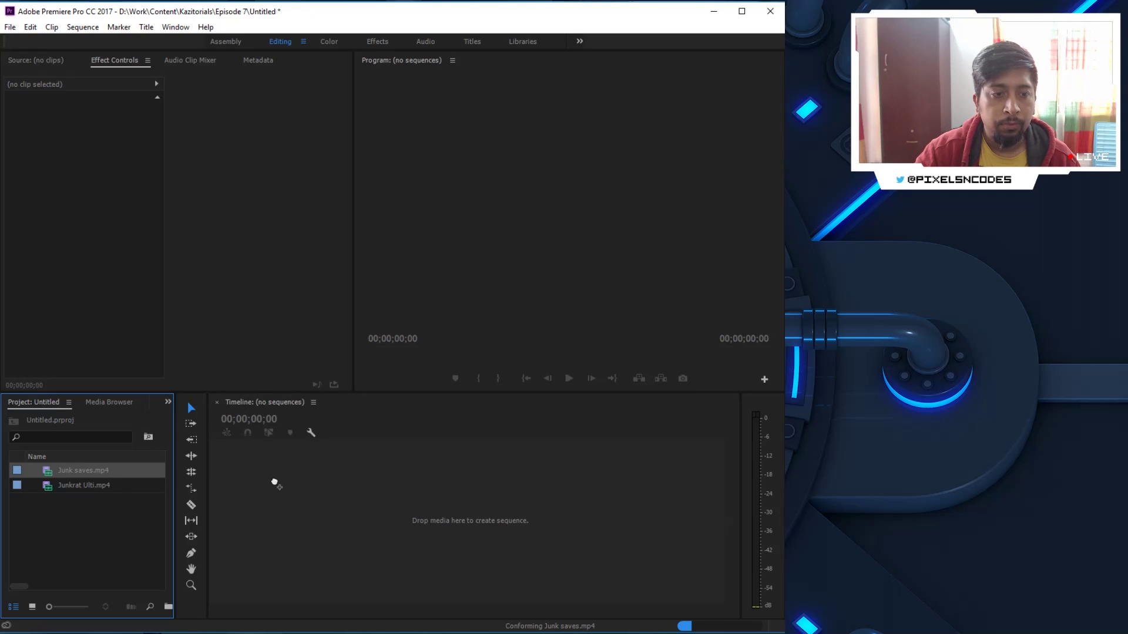
drag(392, 503, 395, 509)
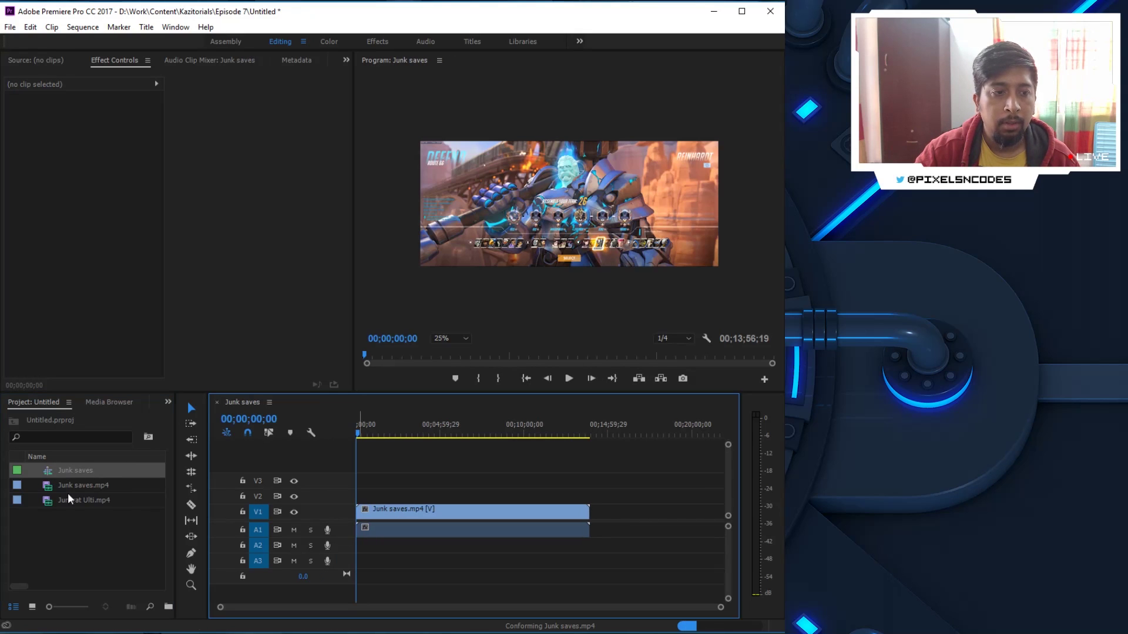
drag(61, 499, 605, 530)
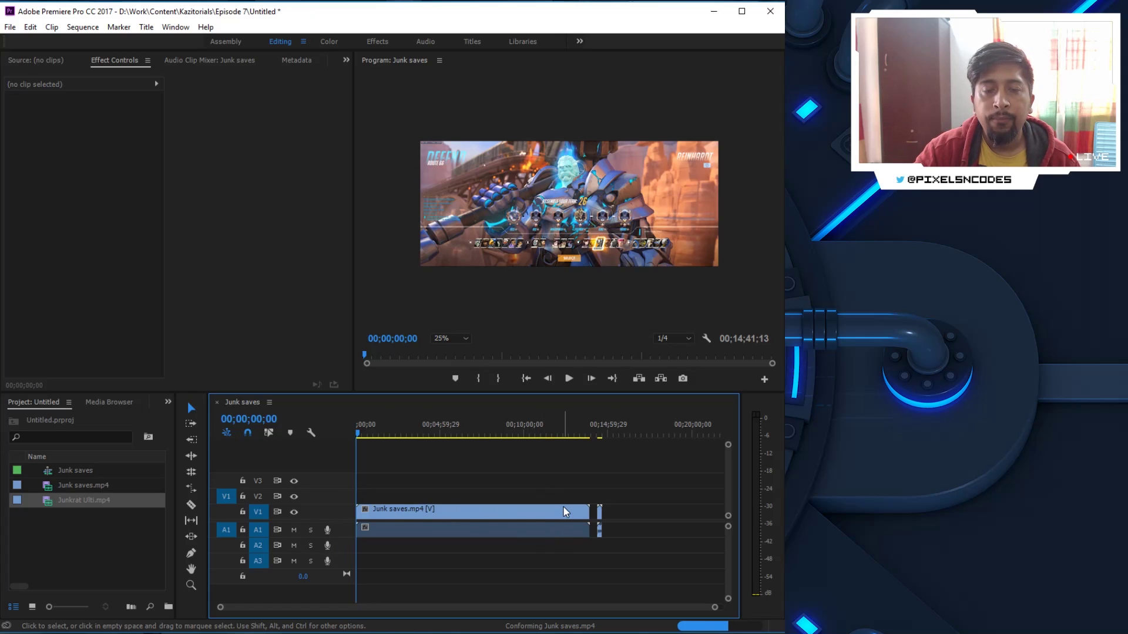
- Undo a trial trim of the Junk saves clip and enlarge the timeline panel
click(553, 529)
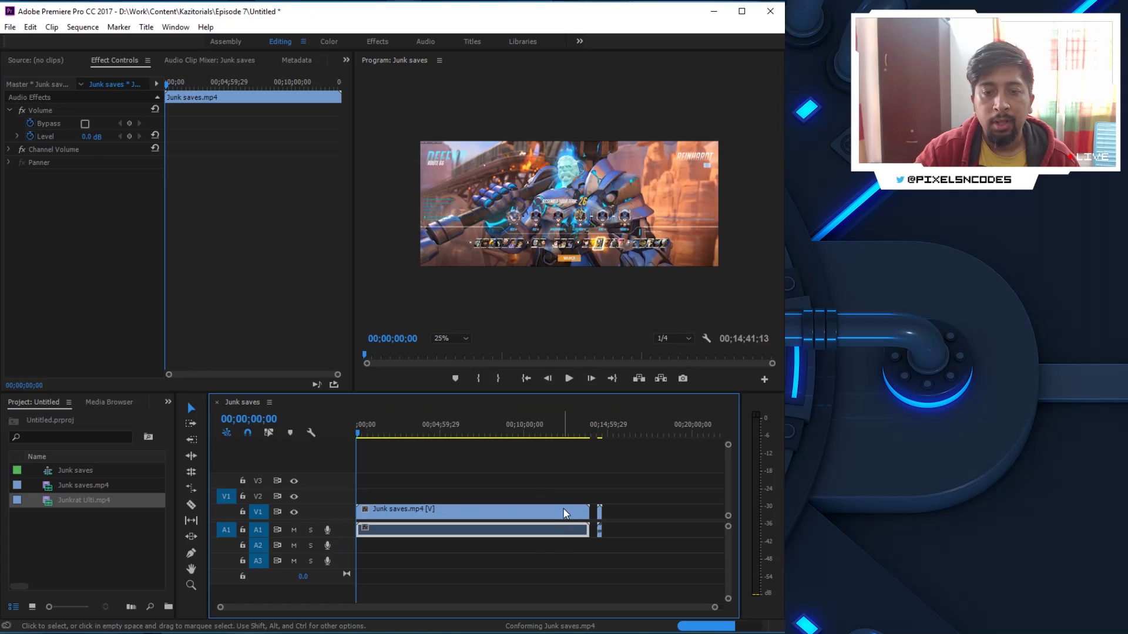
click(562, 511)
drag(588, 511, 568, 511)
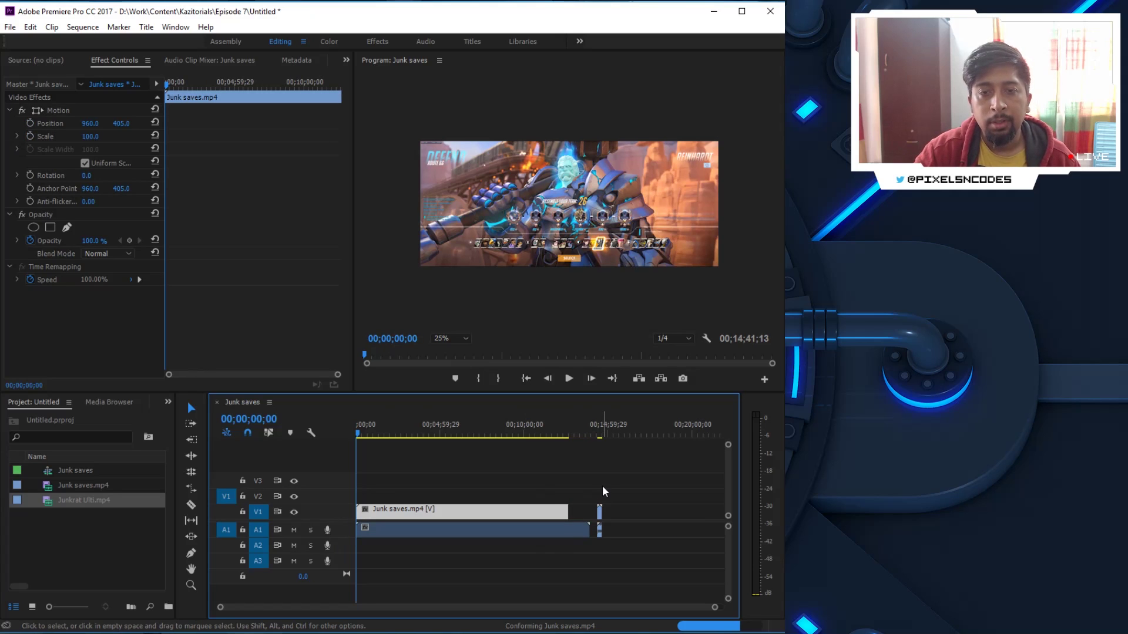
key(ctrl+z)
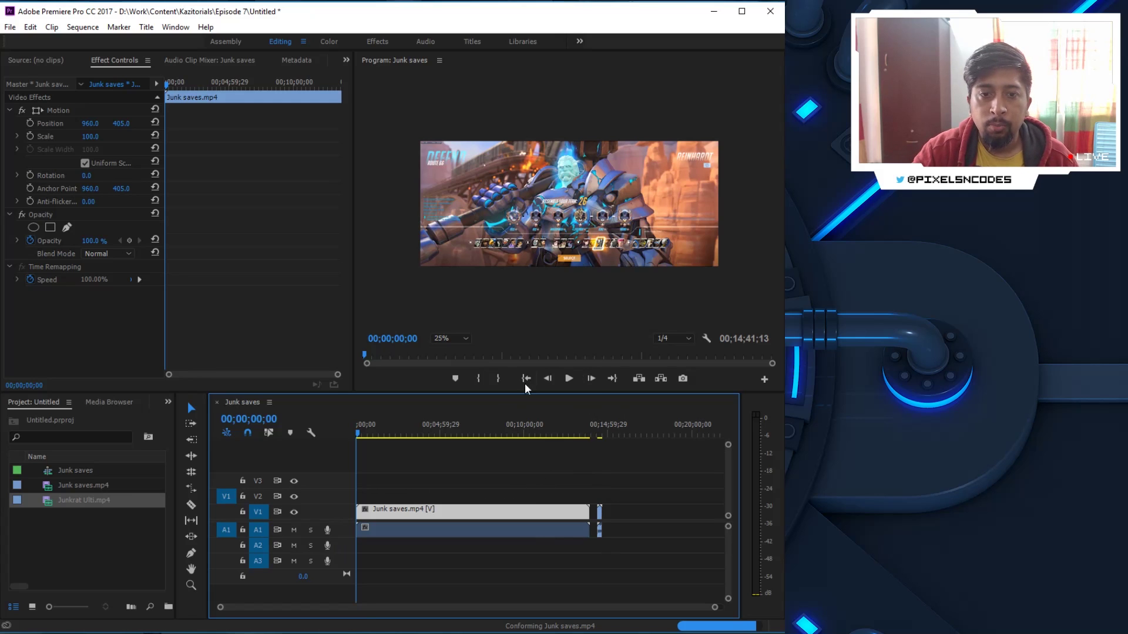
drag(462, 391, 446, 299)
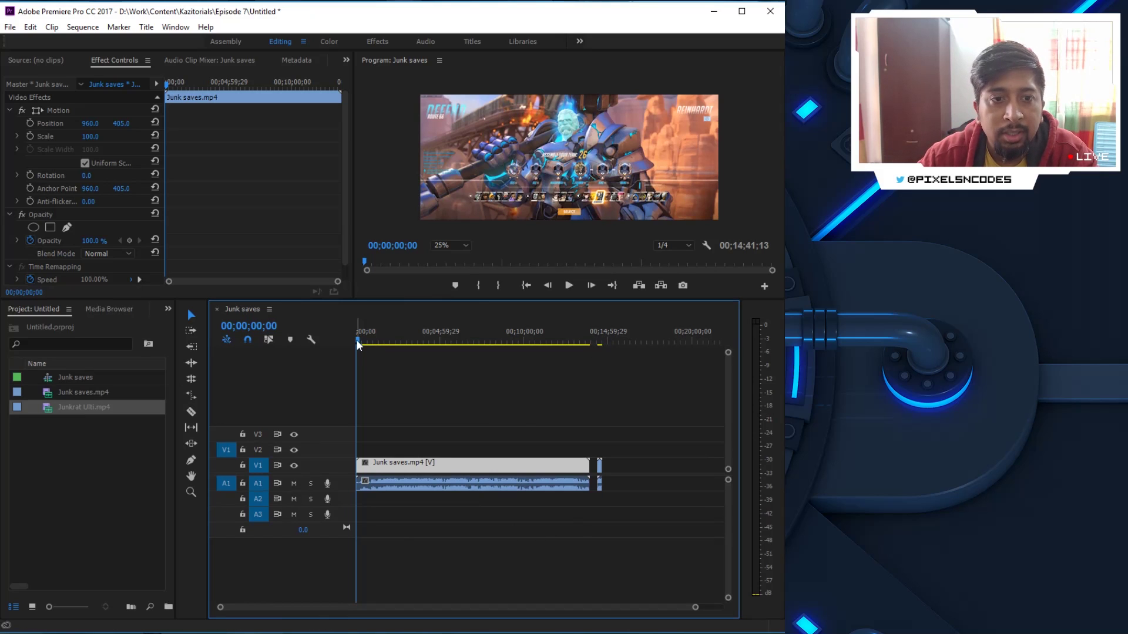
- Play and rewind the sequence to about 00;09;38, then zoom the timeline in there
drag(356, 340, 524, 366)
key(space)
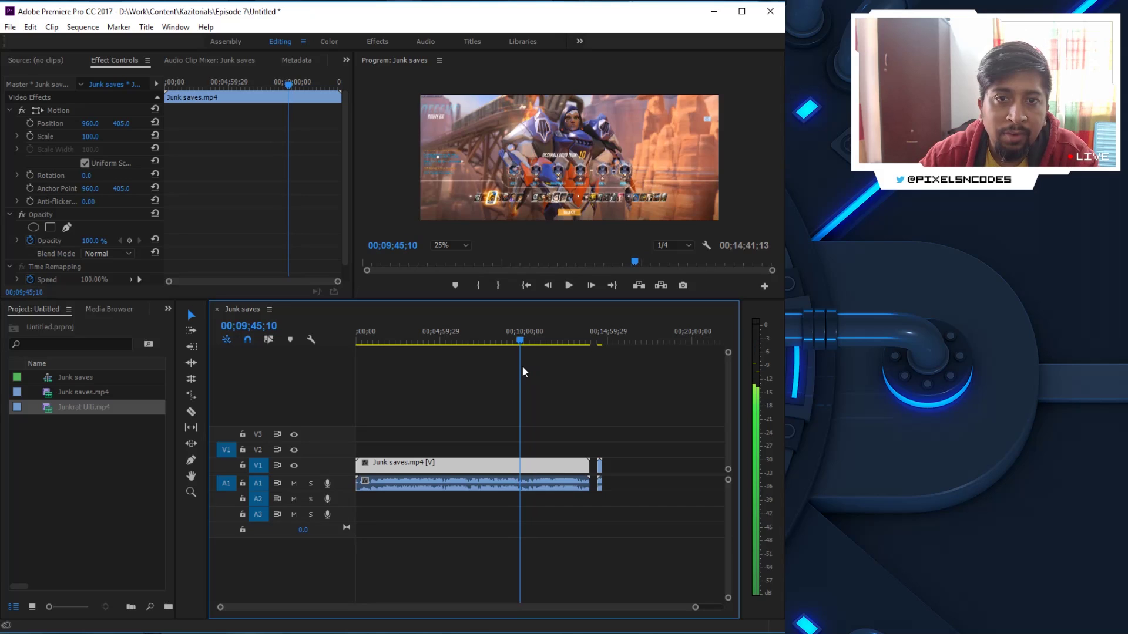
key(j)
key(j)
key(j)
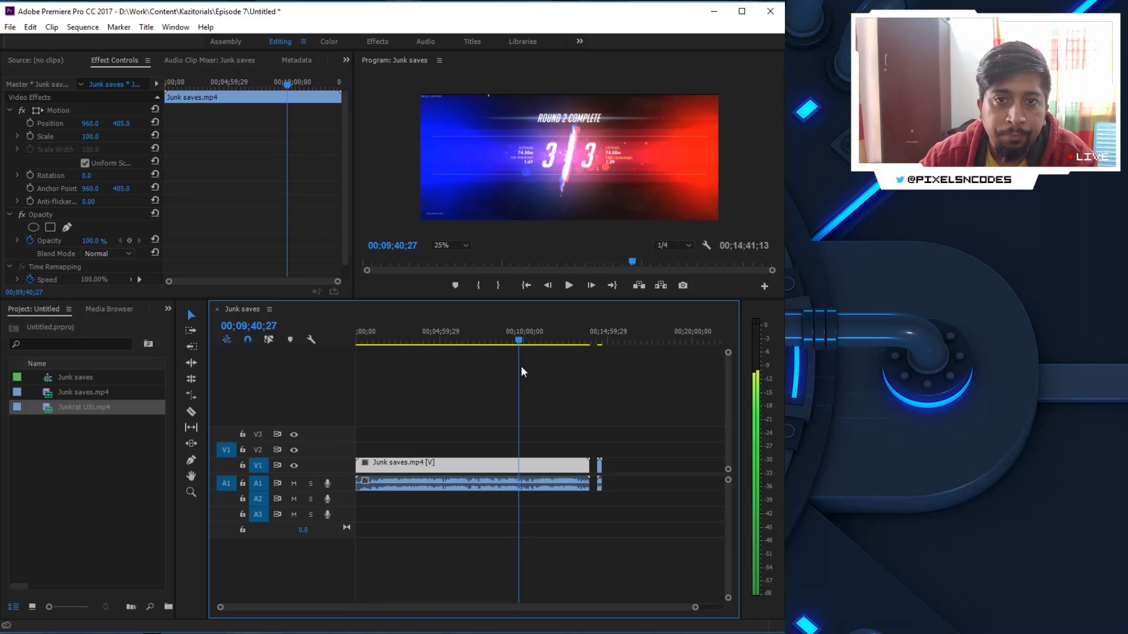
key(l)
key(l)
key(l)
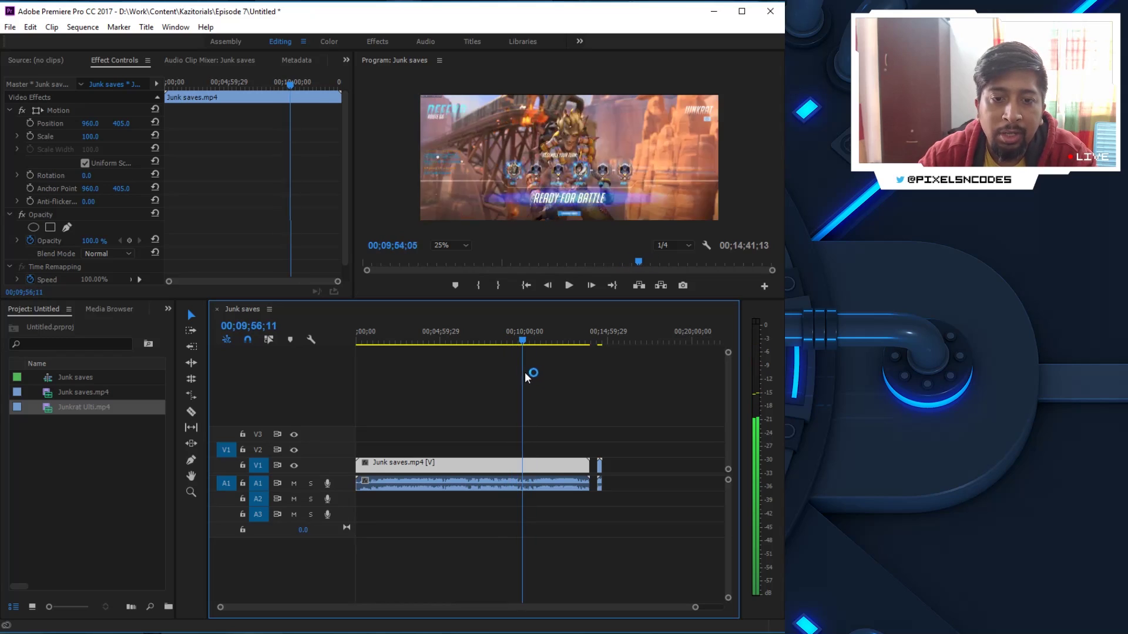
key(j)
key(j)
key(j)
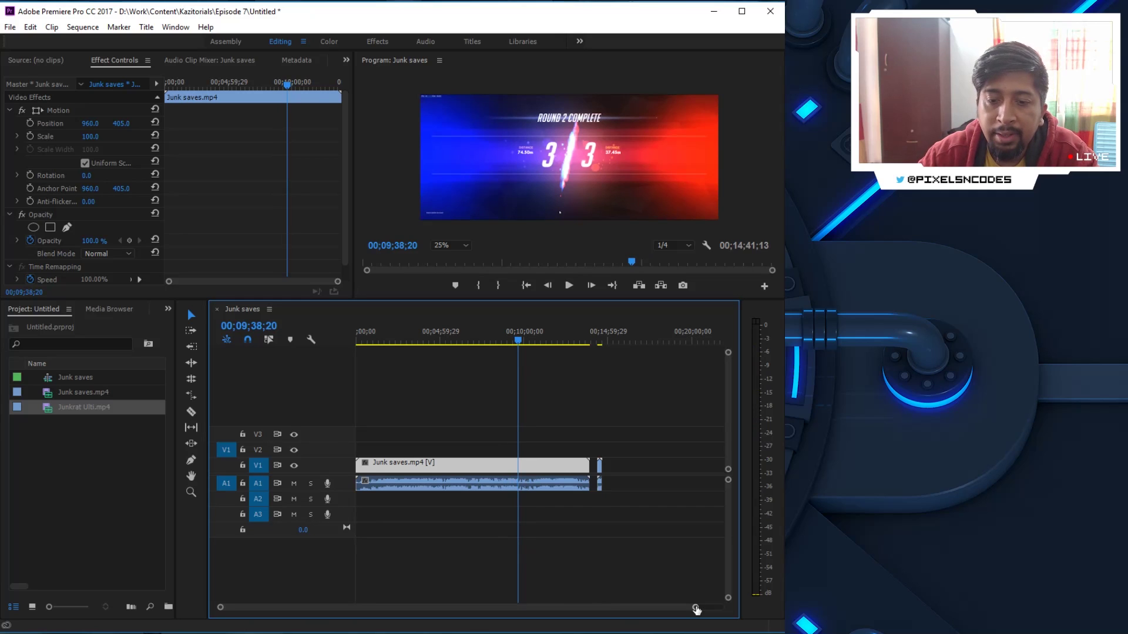
mouse_move(696, 609)
mouse_down()
mouse_move(507, 614)
mouse_move(663, 606)
mouse_move(528, 605)
mouse_up()
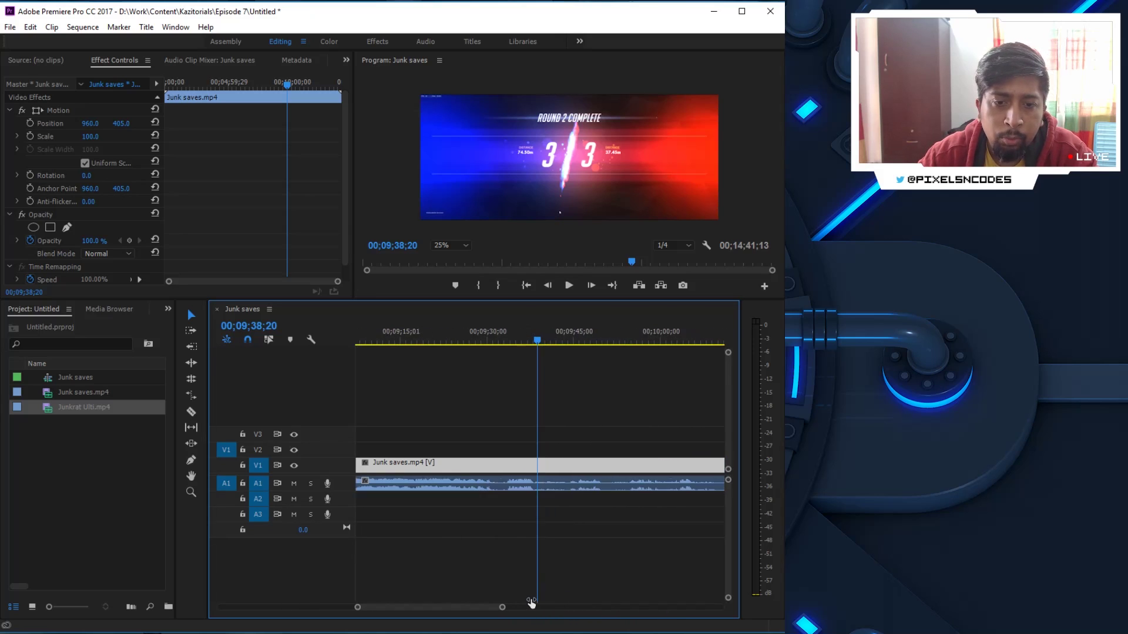
- Razor-cut the Junk saves video and audio at 00;09;44;14, then return to Selection
click(544, 340)
drag(545, 340, 570, 340)
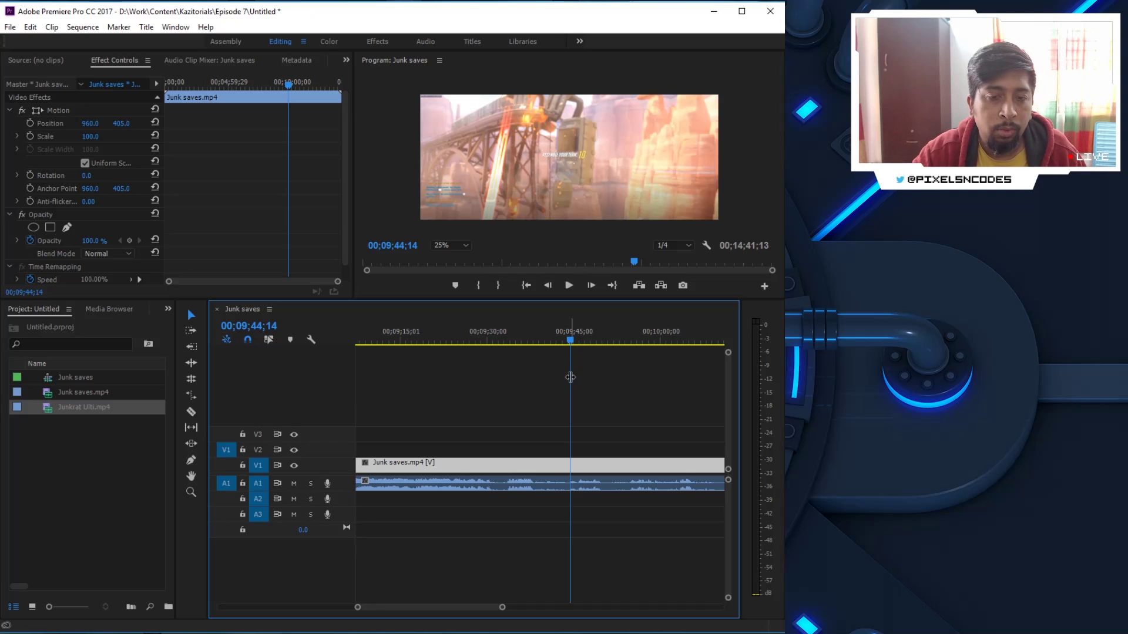
key(c)
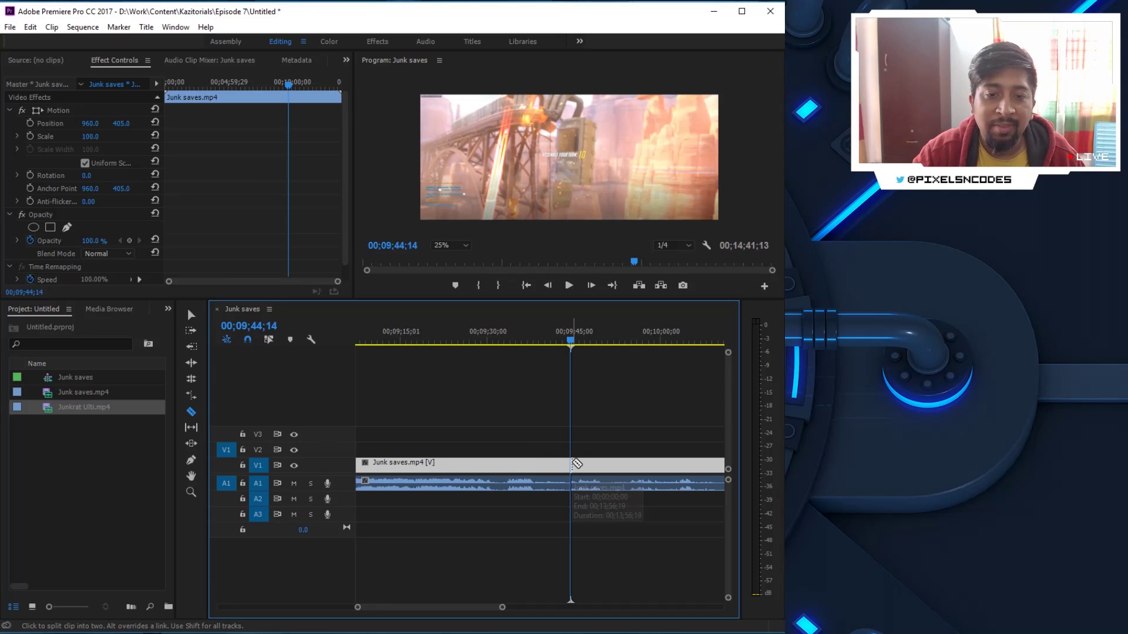
click(574, 464)
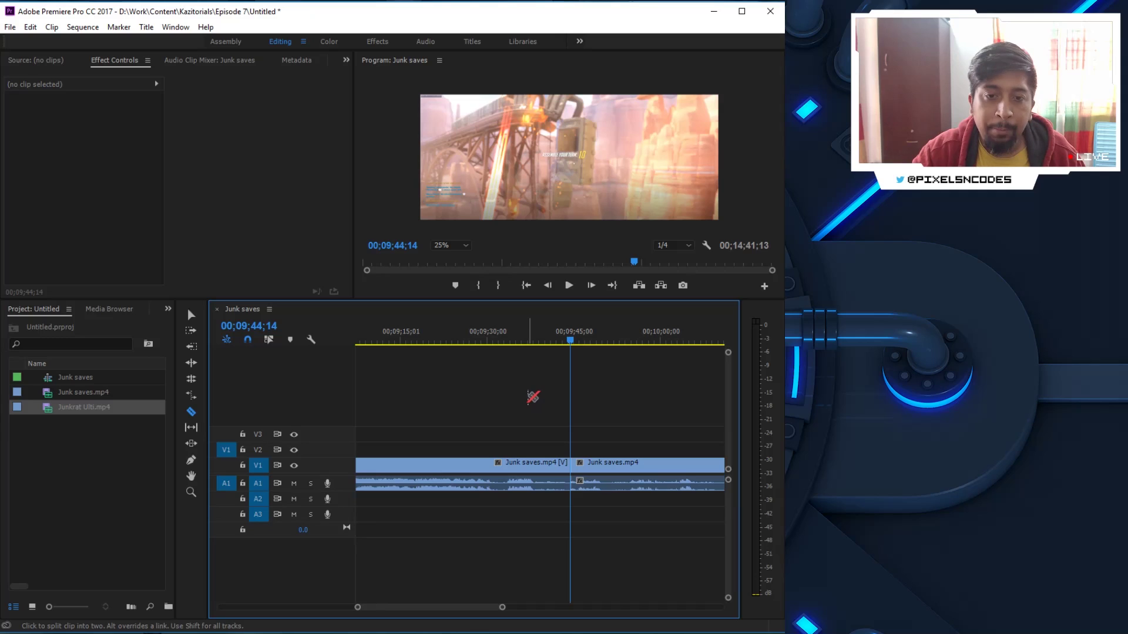
key(v)
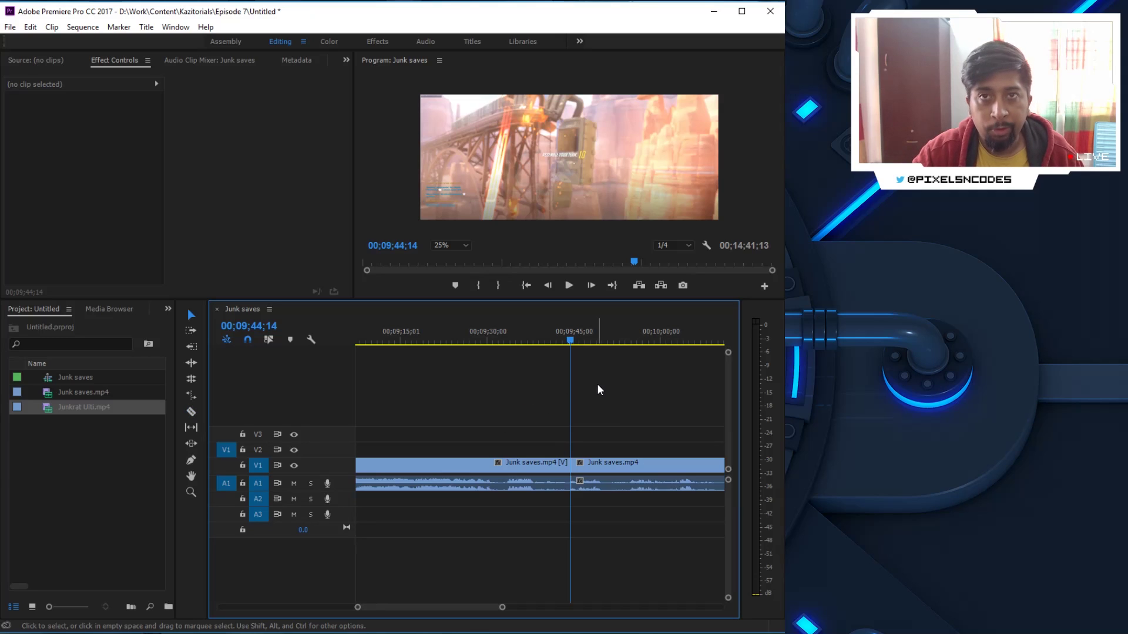
- Delete the Junk saves piece before the cut, with its audio
click(504, 466)
click(502, 488)
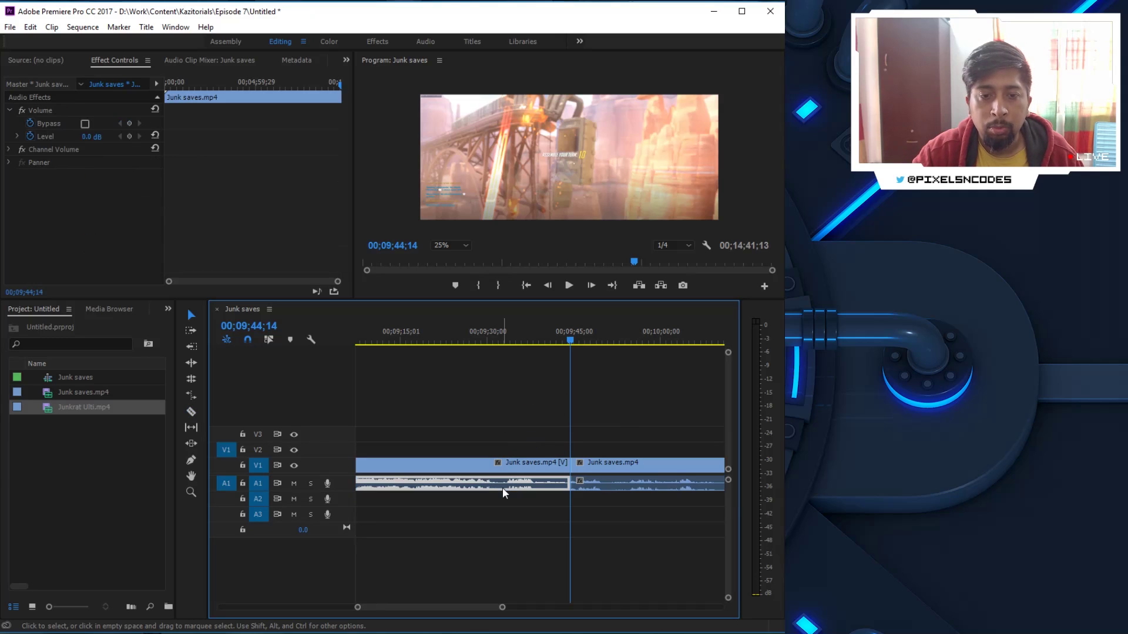
click(481, 430)
drag(437, 382, 494, 518)
key(Delete)
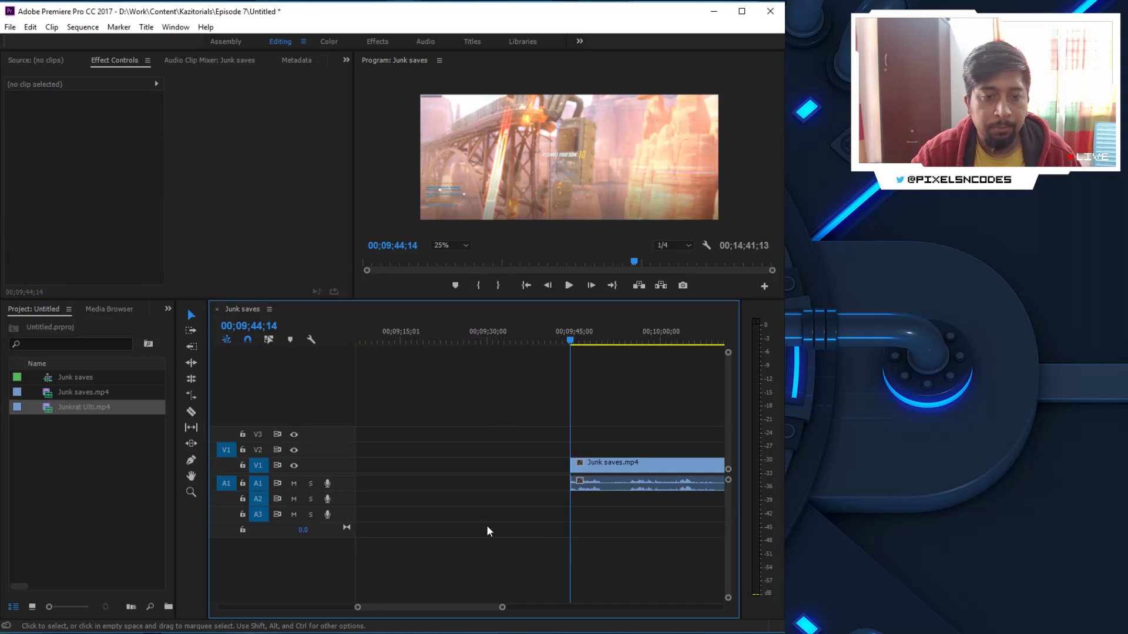
- Move the remaining Junk saves clip to 00;00;00;00 and preview its opening
drag(336, 611, 234, 602)
drag(555, 433, 583, 523)
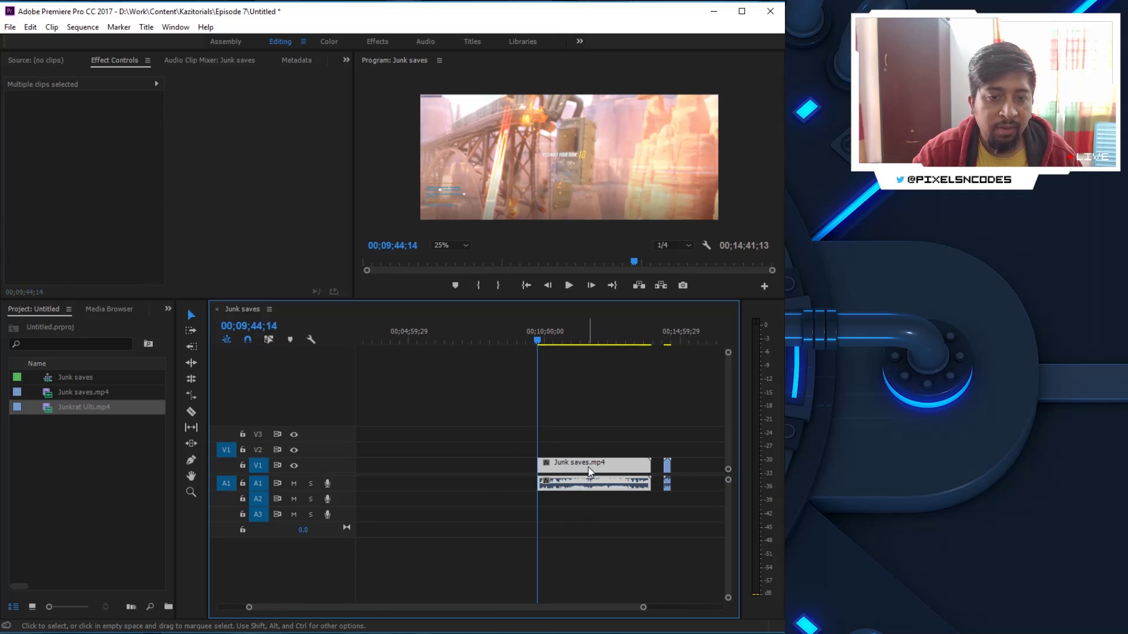
drag(588, 467, 403, 470)
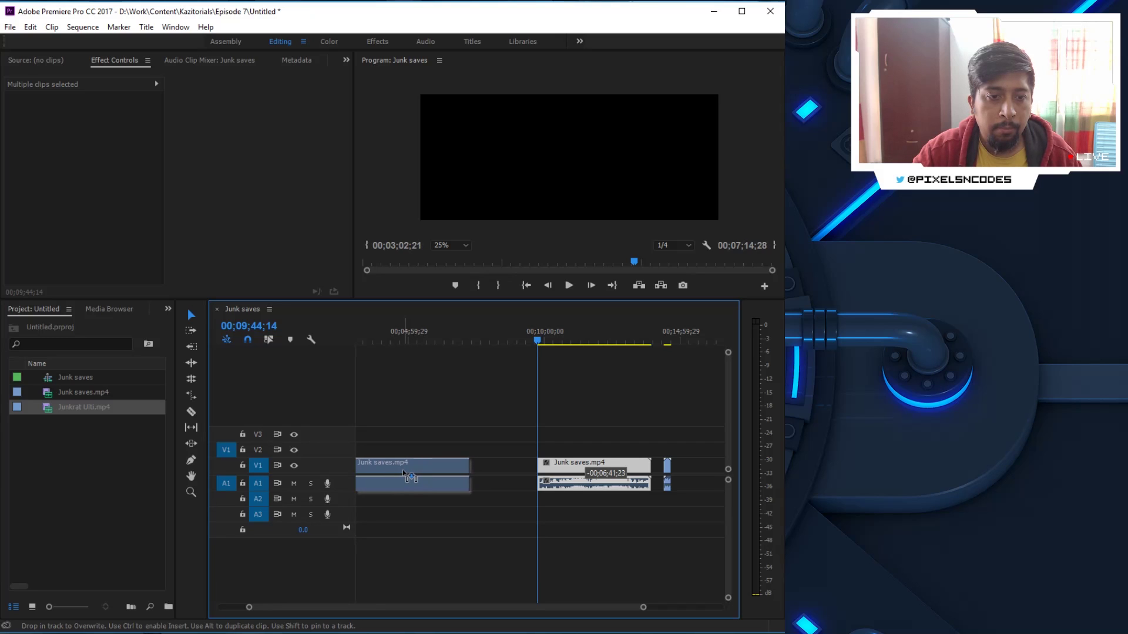
drag(379, 330, 327, 336)
key(Home)
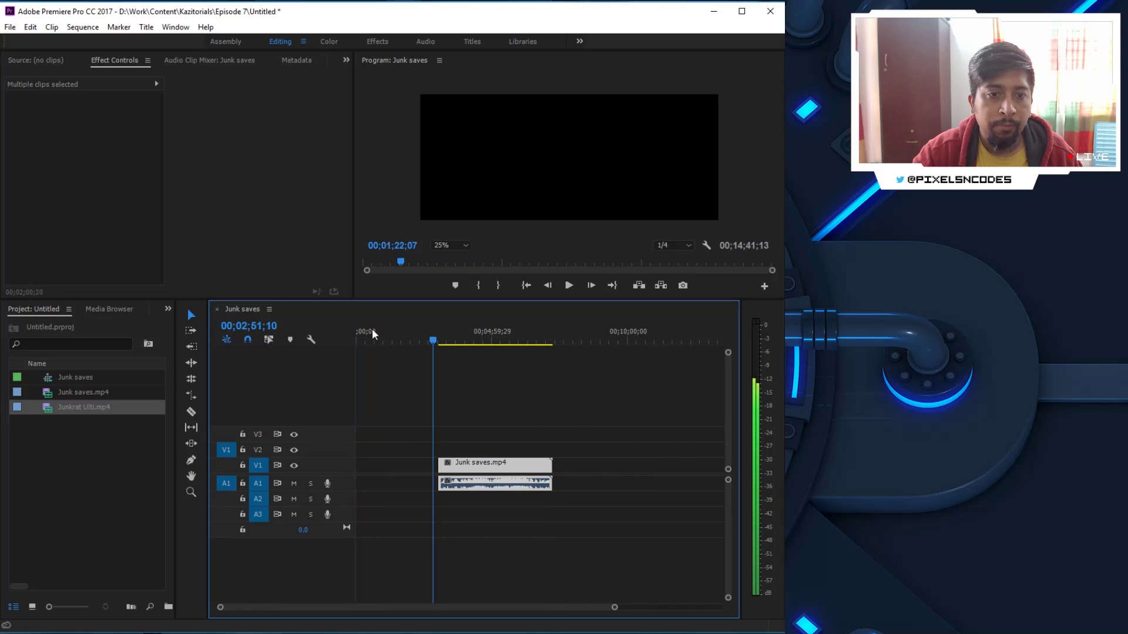
click(480, 457)
shift+click(479, 457)
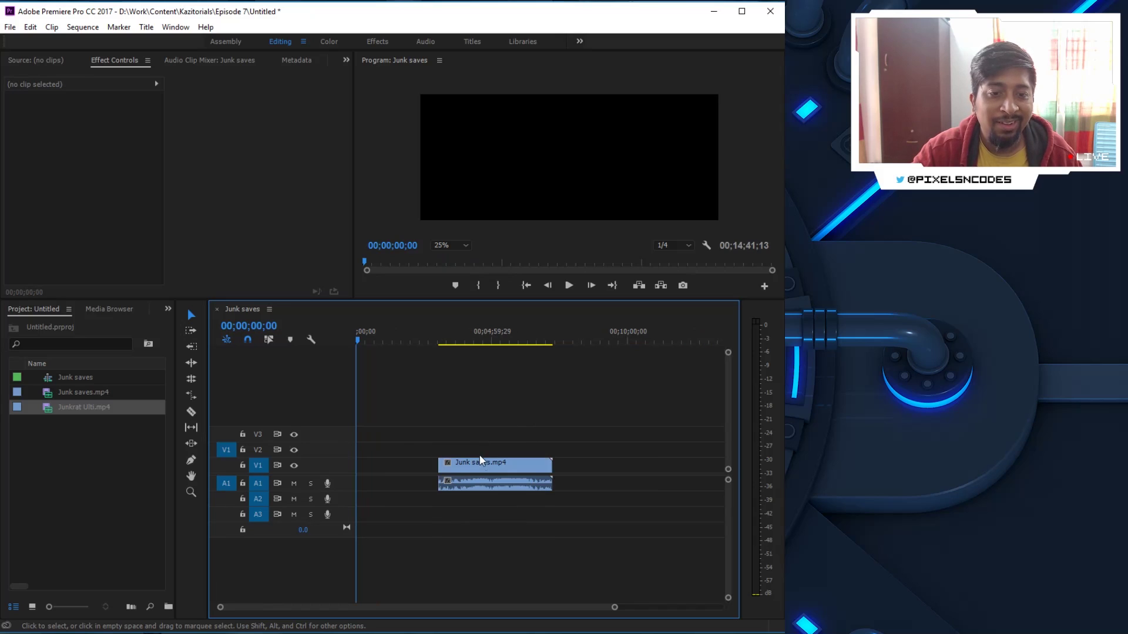
click(480, 457)
drag(490, 462, 405, 461)
drag(358, 341, 364, 340)
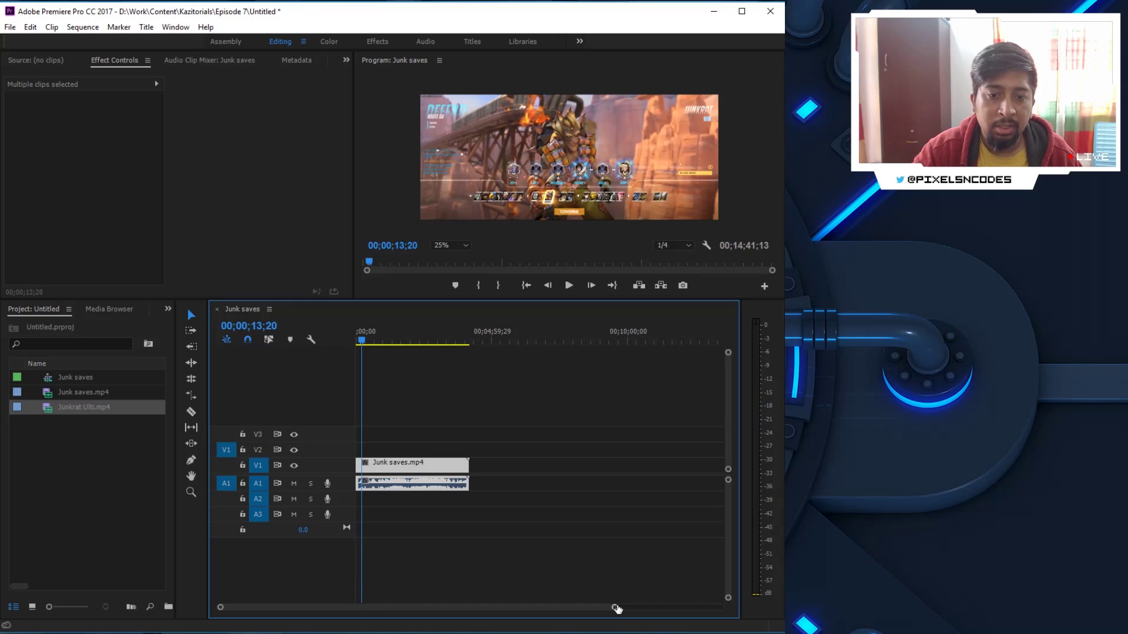
- Cut the Junk saves clip at 00;00;13;20 and delete the piece after it
drag(615, 607, 460, 605)
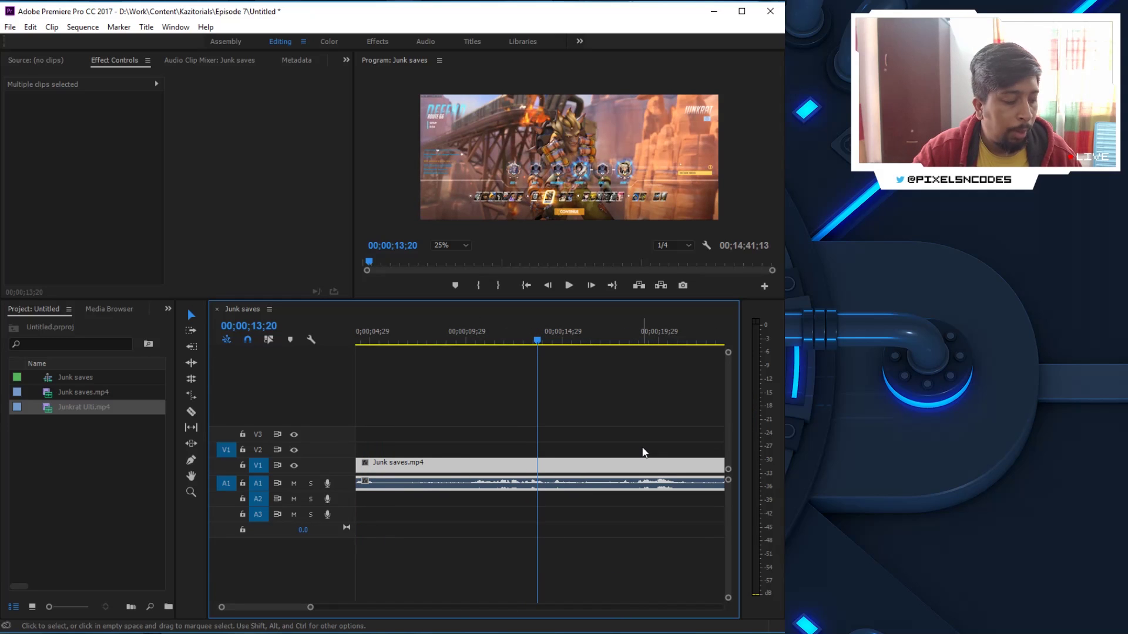
key(c)
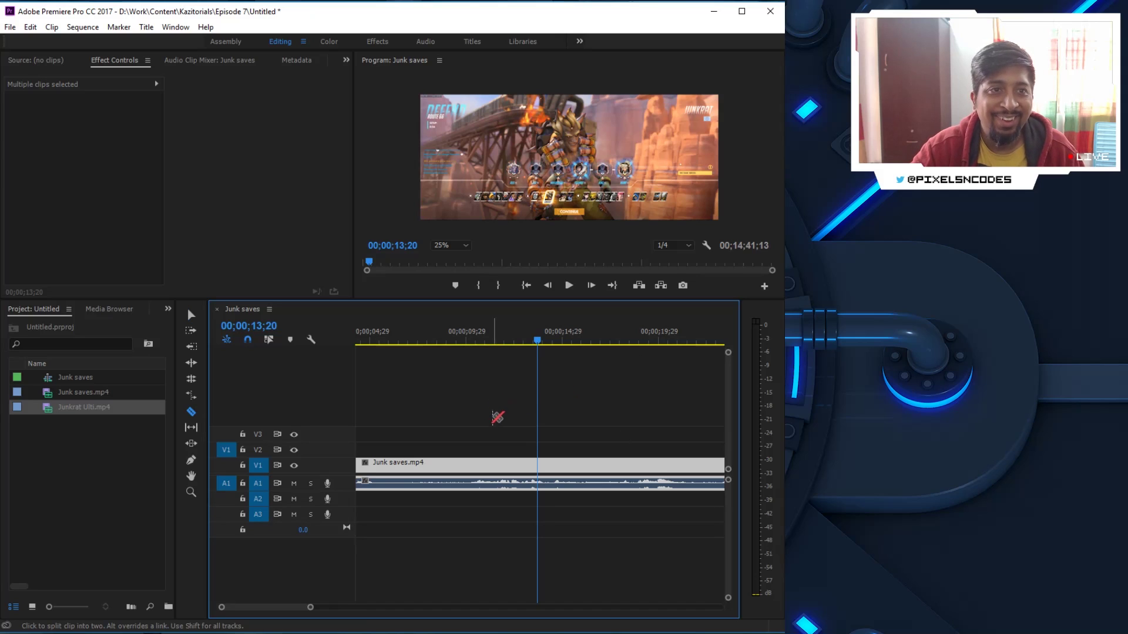
click(538, 465)
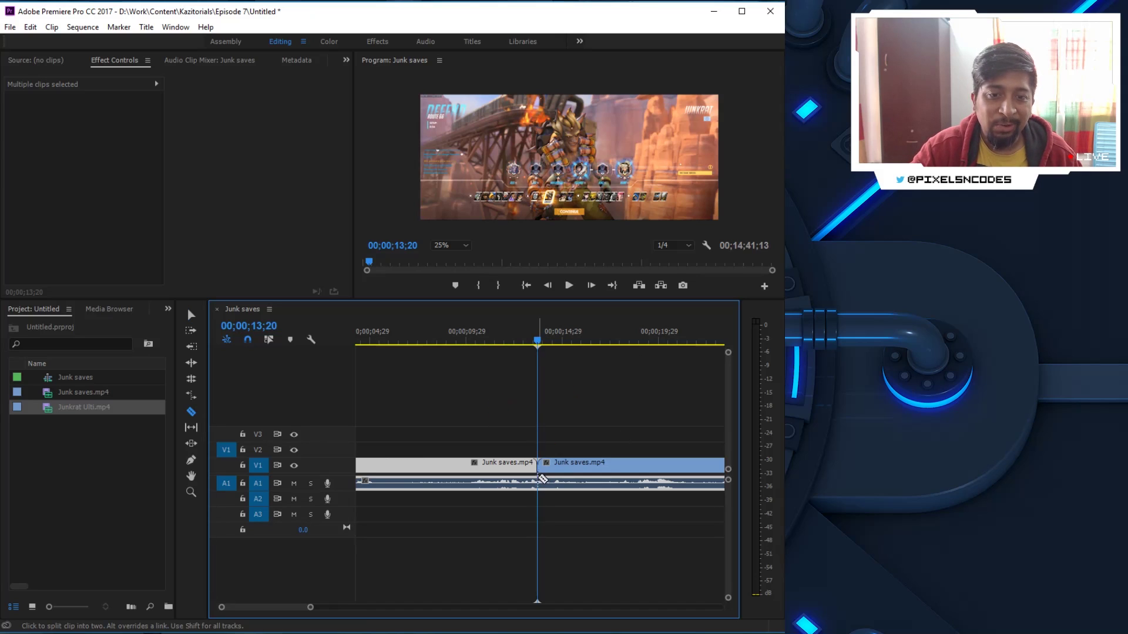
key(v)
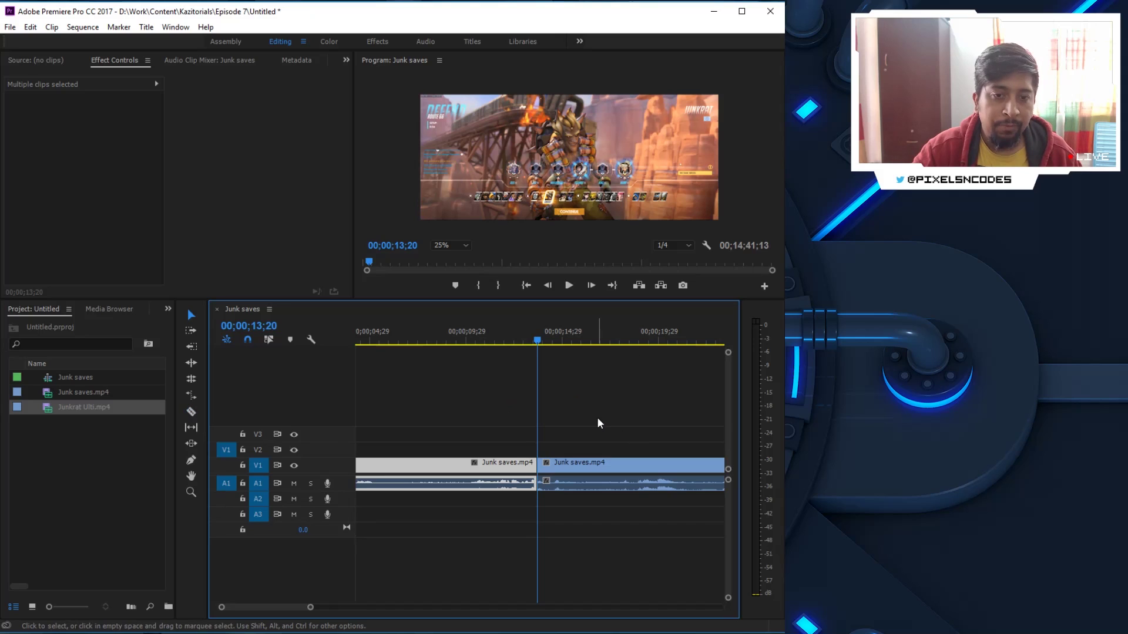
drag(580, 411, 607, 521)
key(Delete)
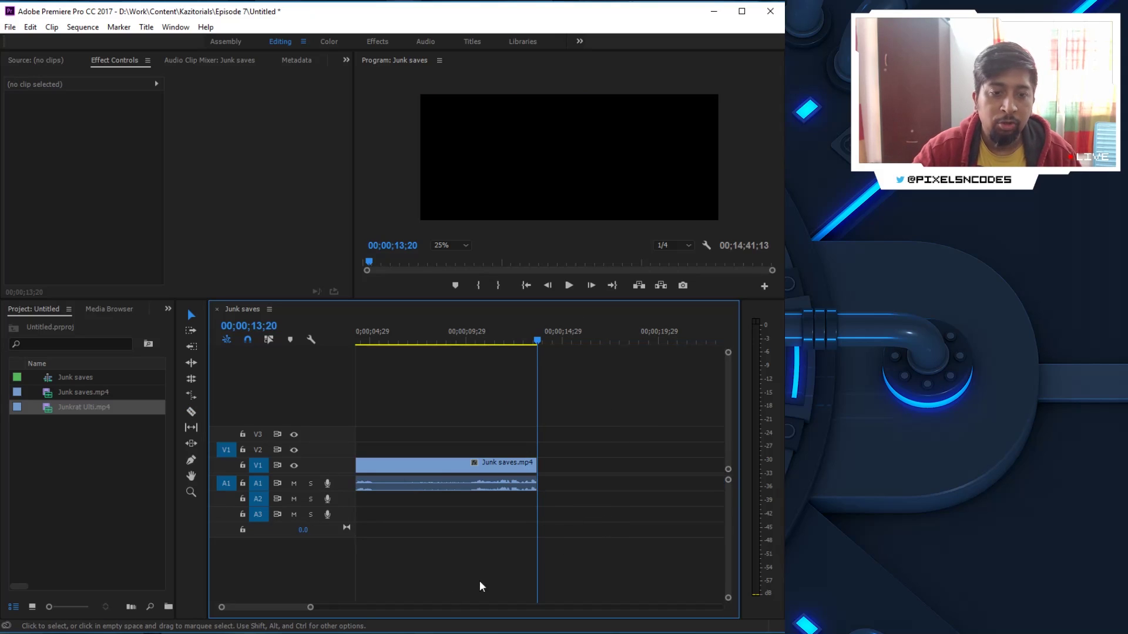
- Place Junkrat Ulti.mp4 on V1 directly against the trimmed Junk saves clip
drag(310, 607, 662, 608)
drag(637, 438, 369, 492)
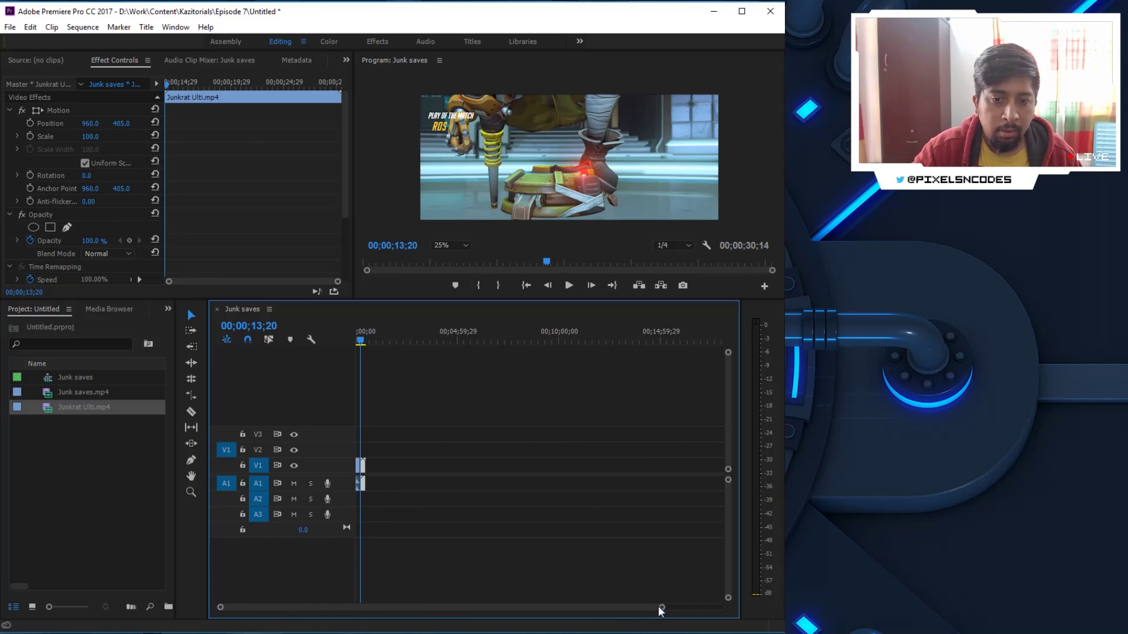
drag(661, 608, 453, 607)
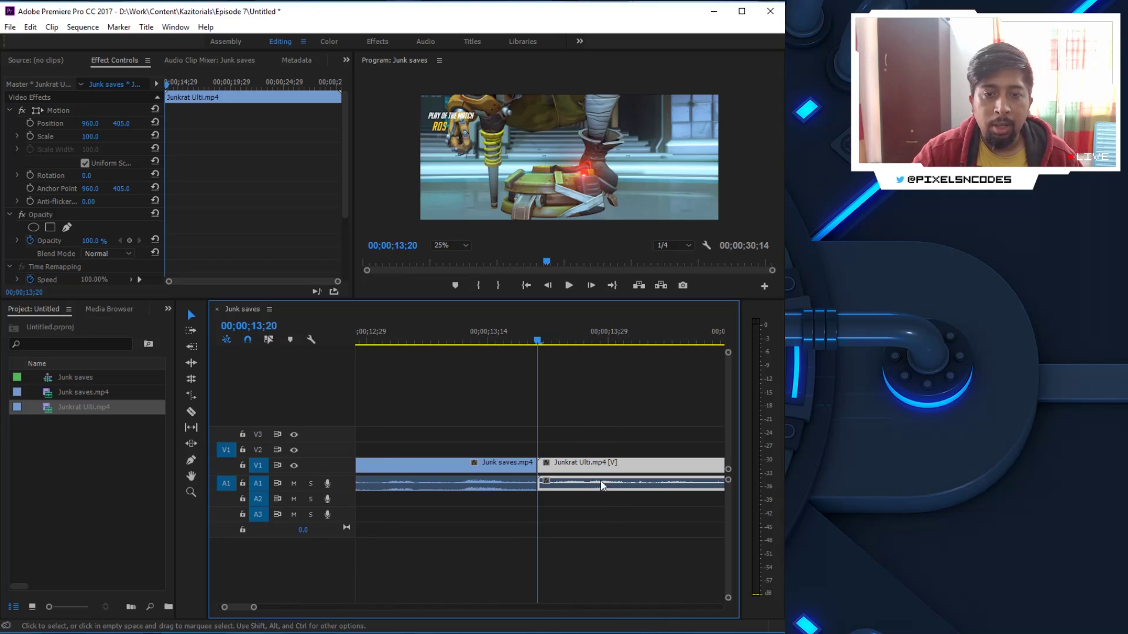
drag(599, 466, 530, 471)
drag(517, 333, 305, 324)
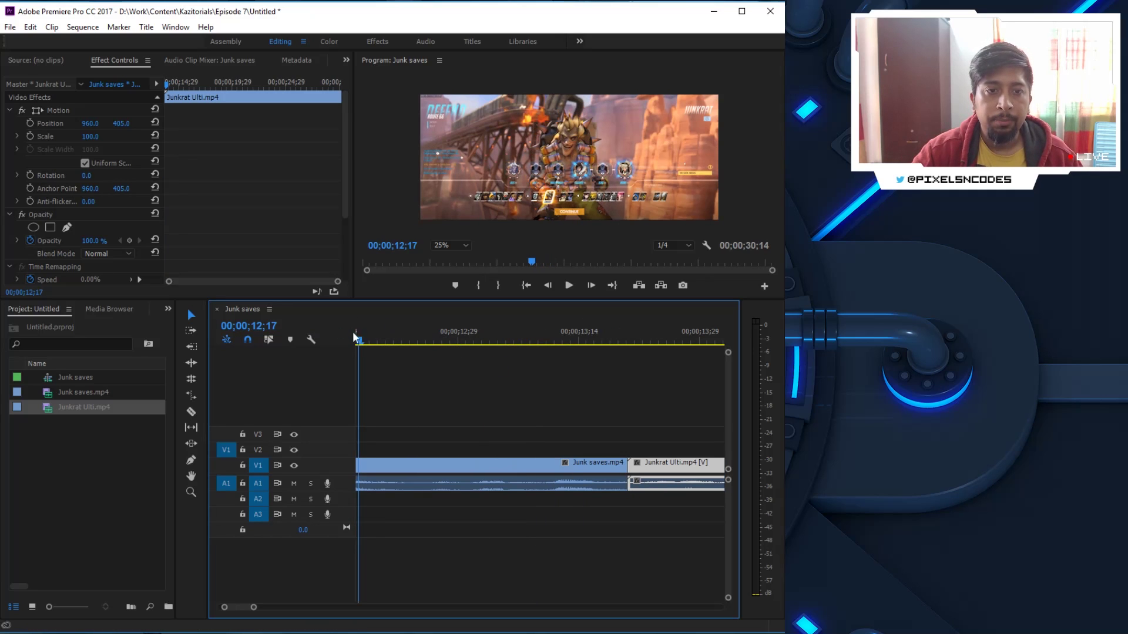
drag(376, 339, 286, 568)
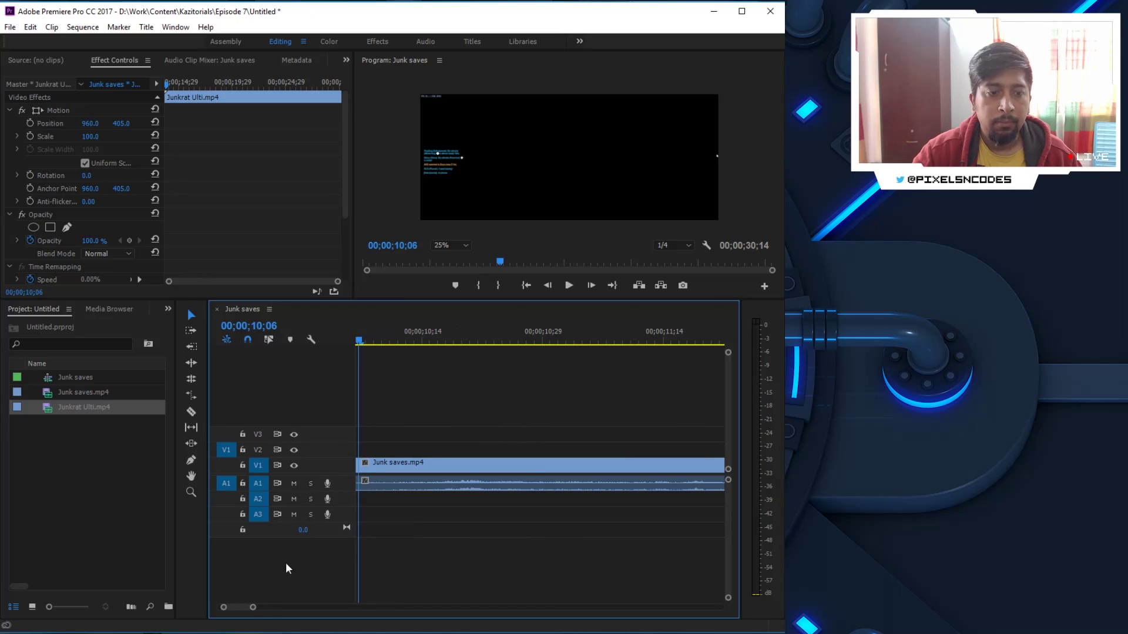
drag(257, 609, 341, 608)
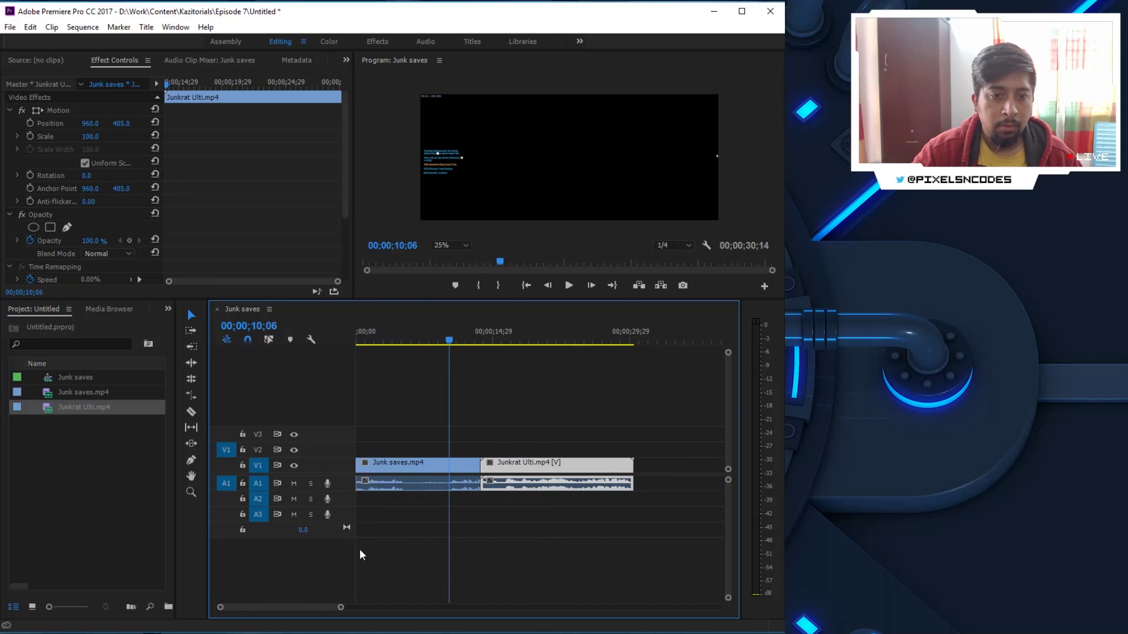
- Delete the Junk saves clip and its audio from the sequence
mouse_move(449, 345)
mouse_down()
mouse_move(380, 345)
mouse_move(474, 355)
mouse_move(459, 354)
mouse_up()
key(c)
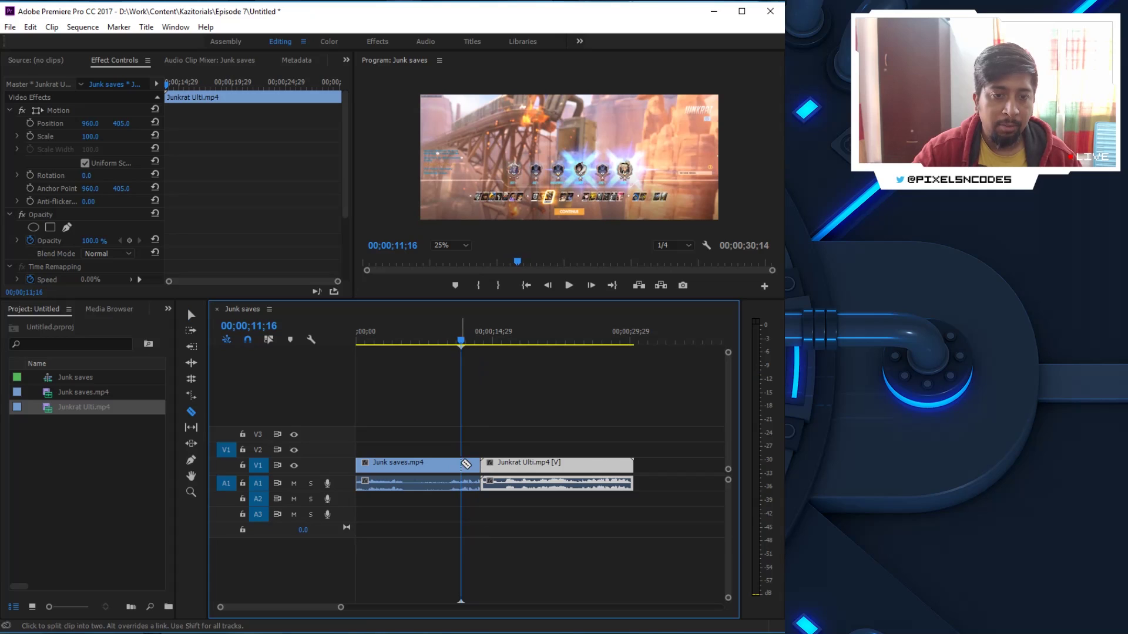
key(v)
drag(415, 427, 415, 520)
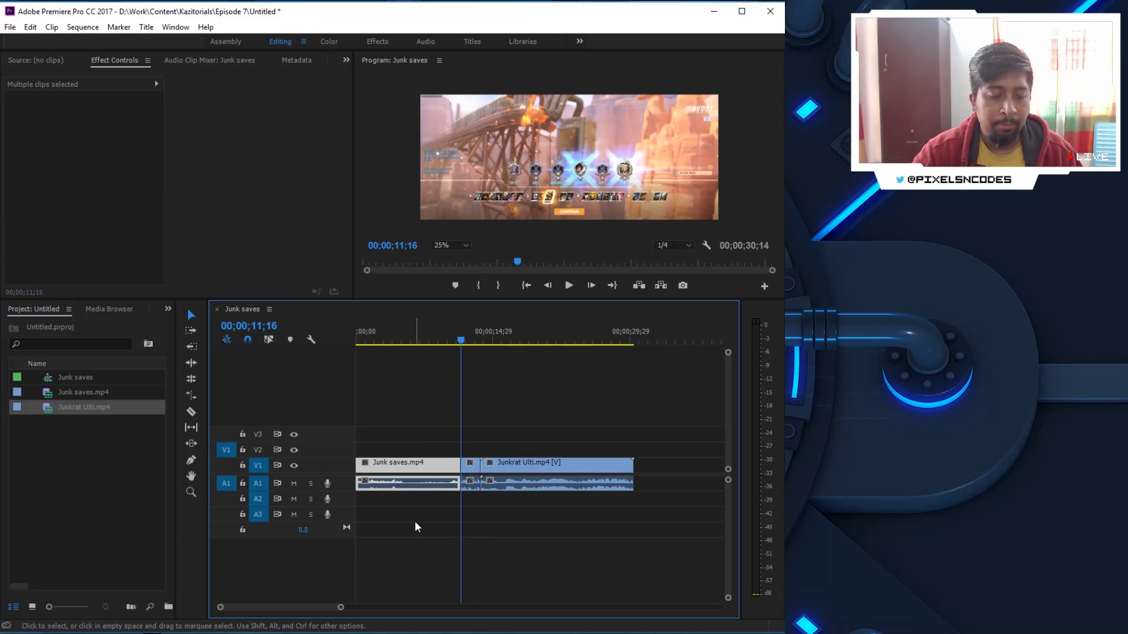
key(Delete)
- Drag Junkrat Ulti.mp4 left to start at 00;00
click(525, 483)
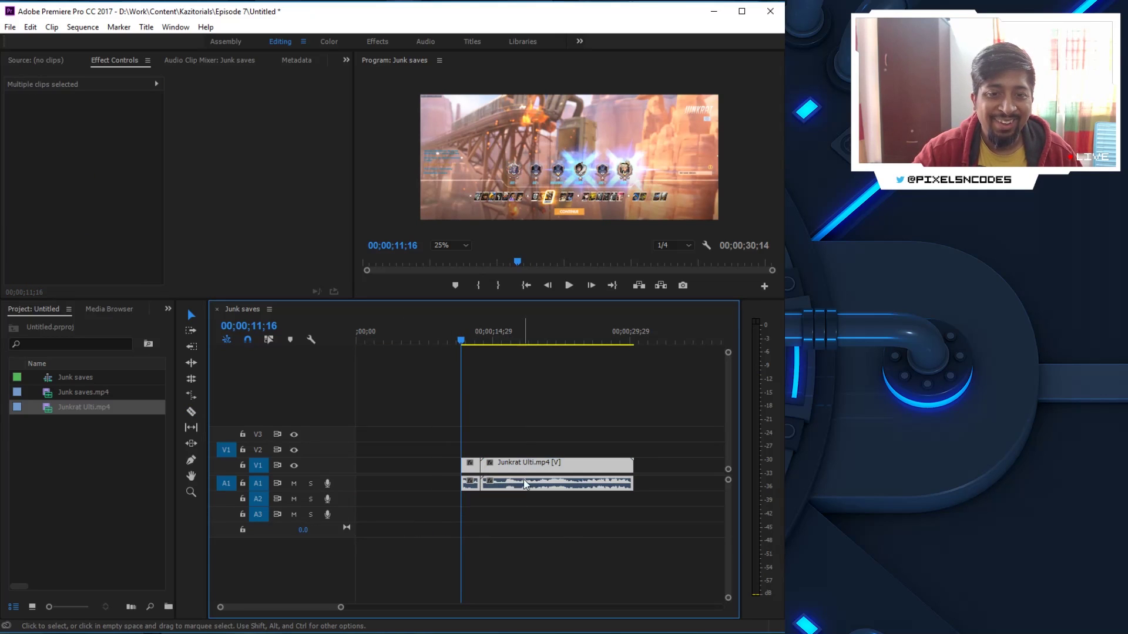
drag(525, 467, 356, 475)
drag(382, 343, 414, 348)
- Split Junkrat Ulti at 06;11 and delete the left piece
click(444, 428)
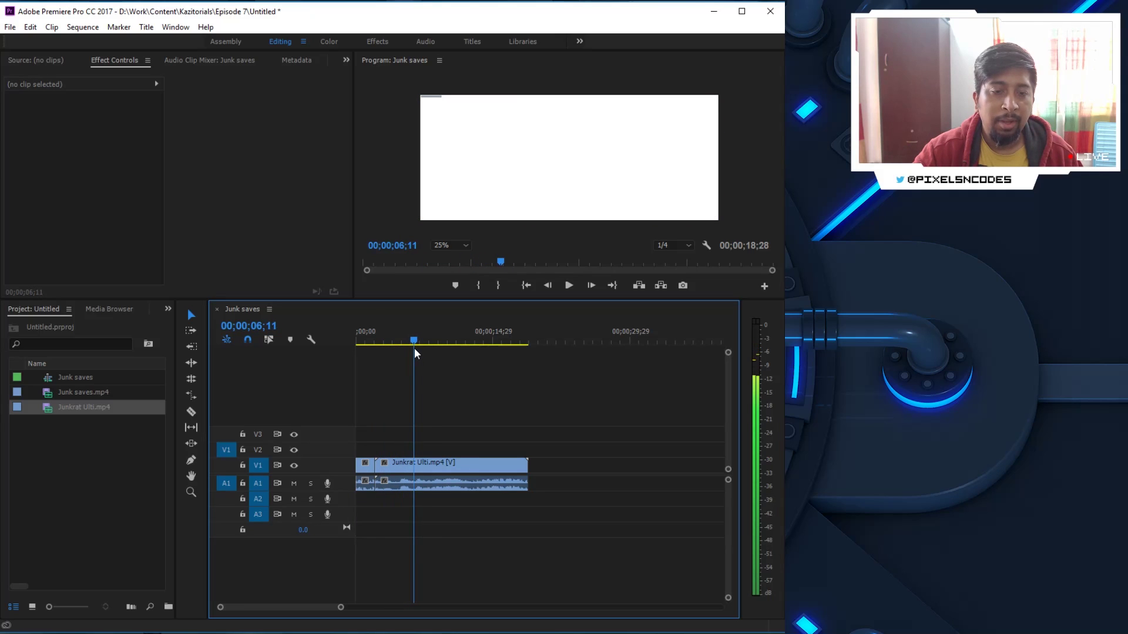
key(c)
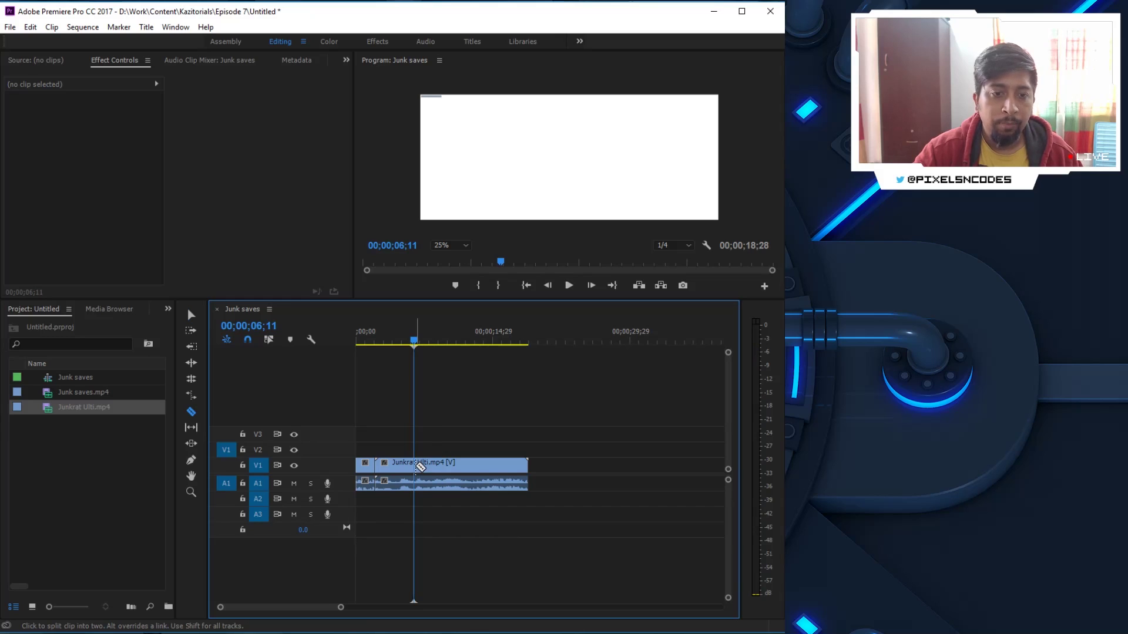
click(419, 466)
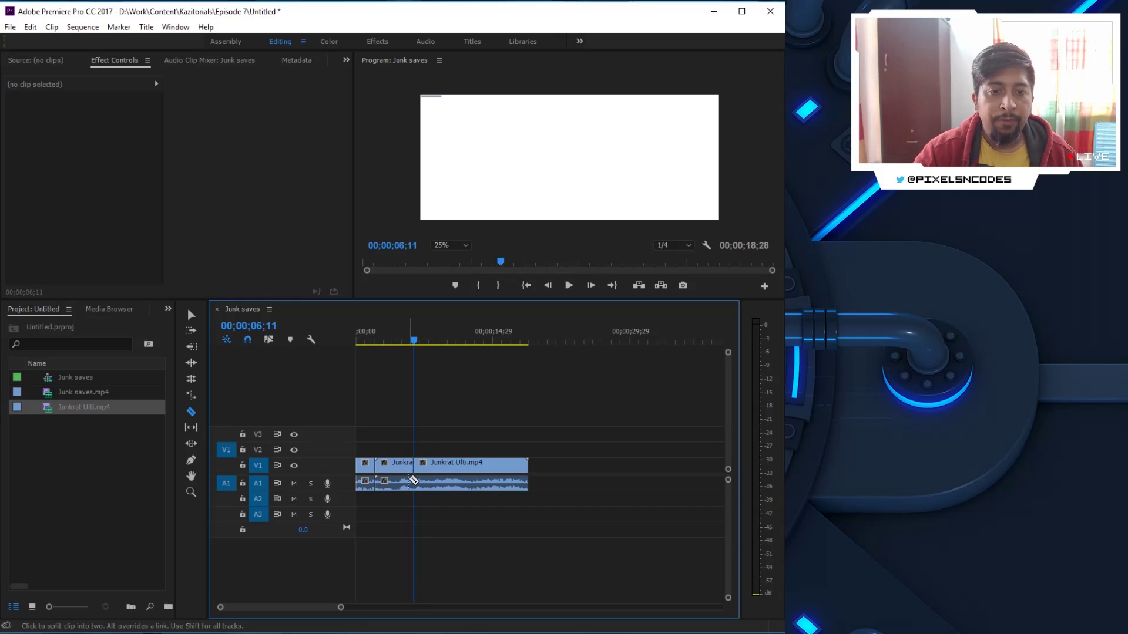
key(v)
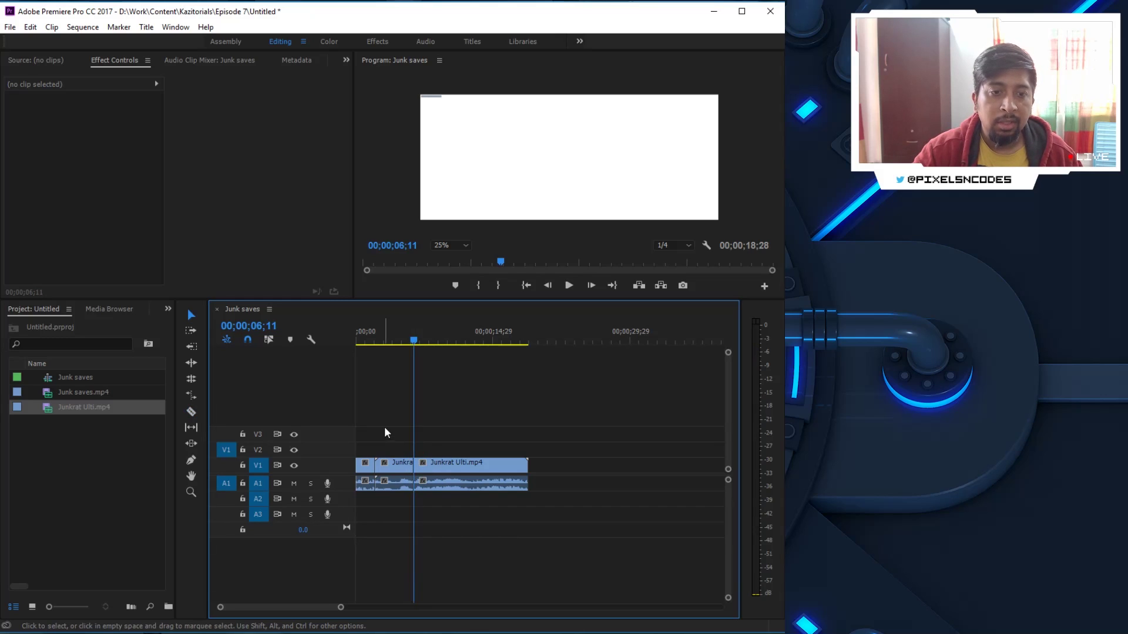
click(389, 466)
key(Delete)
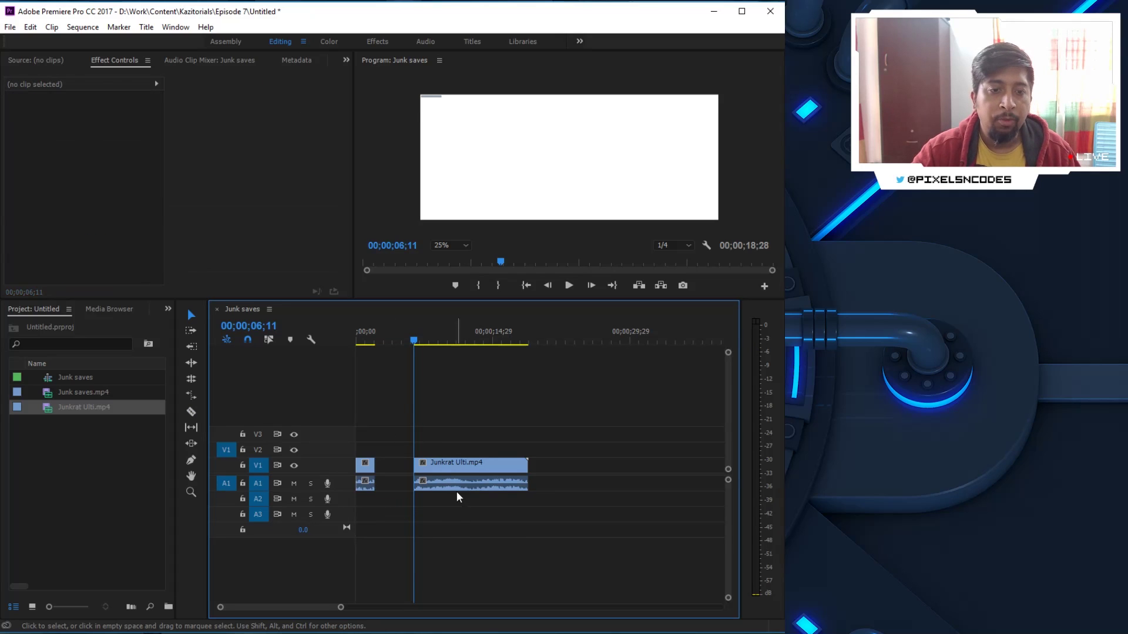
- Slide the remaining Junkrat Ulti clip left to close the gap, ending the sequence at 14;21
drag(456, 486, 473, 514)
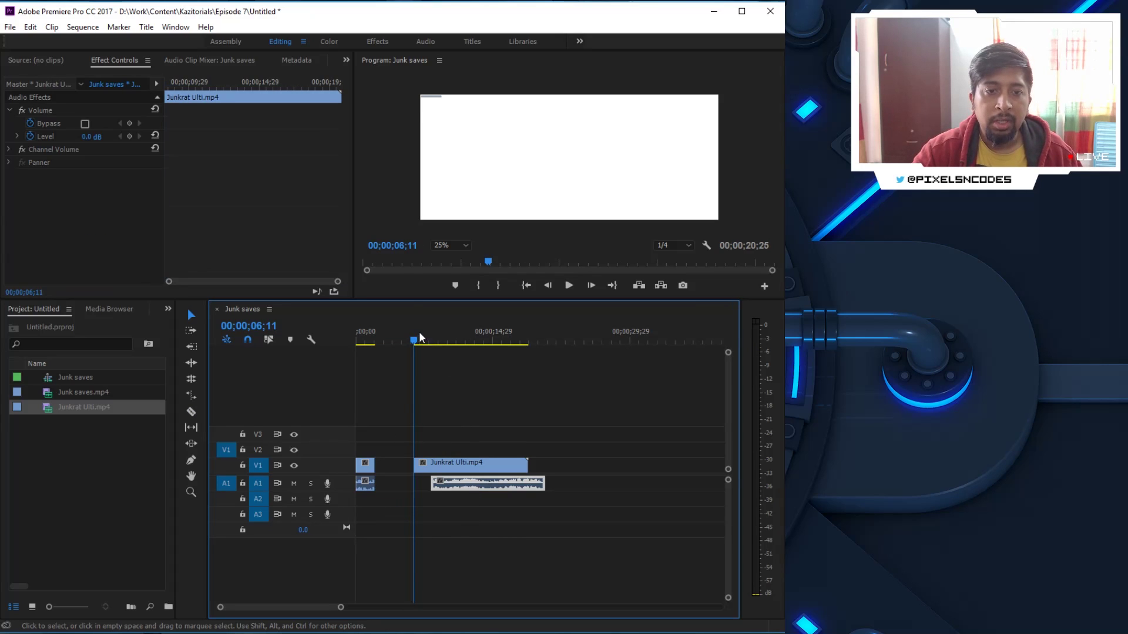
key(space)
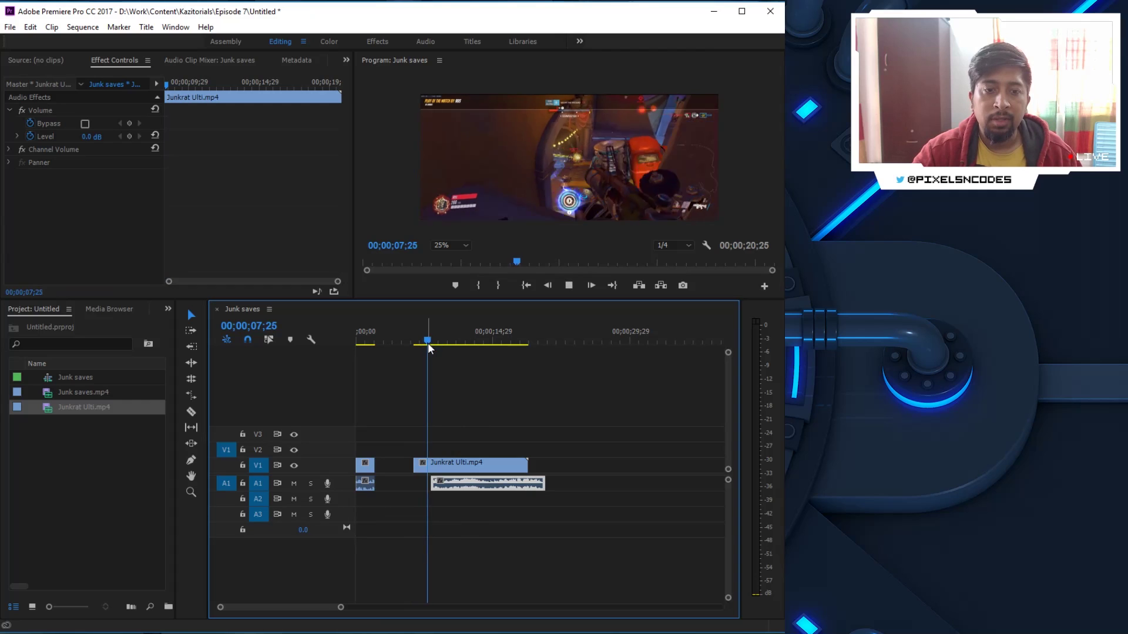
key(space)
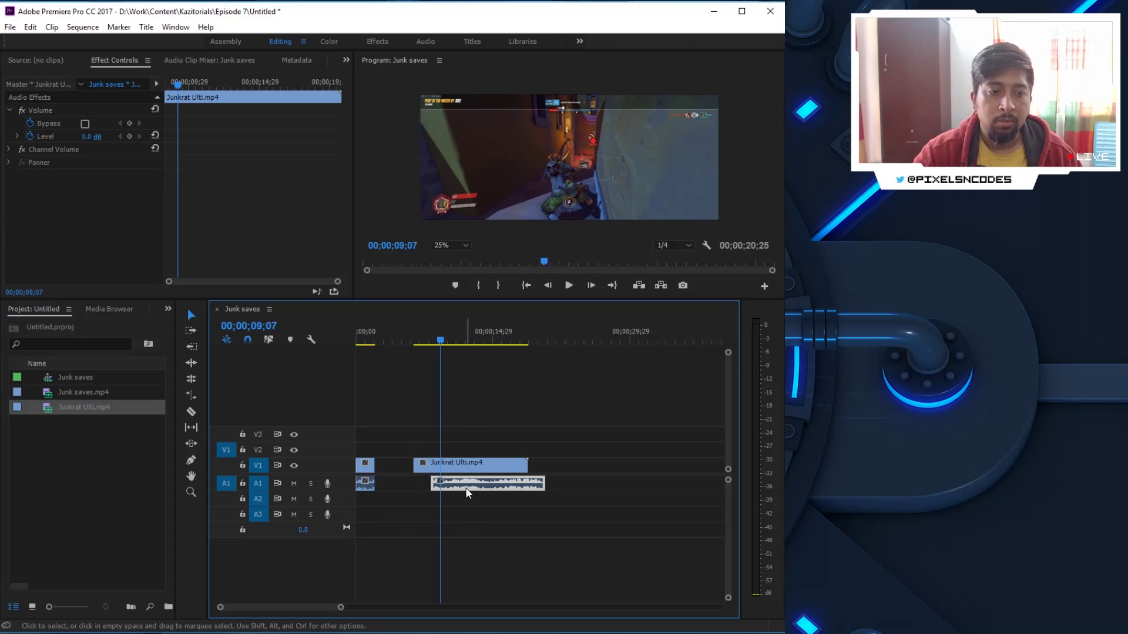
key(ctrl+z)
click(492, 462)
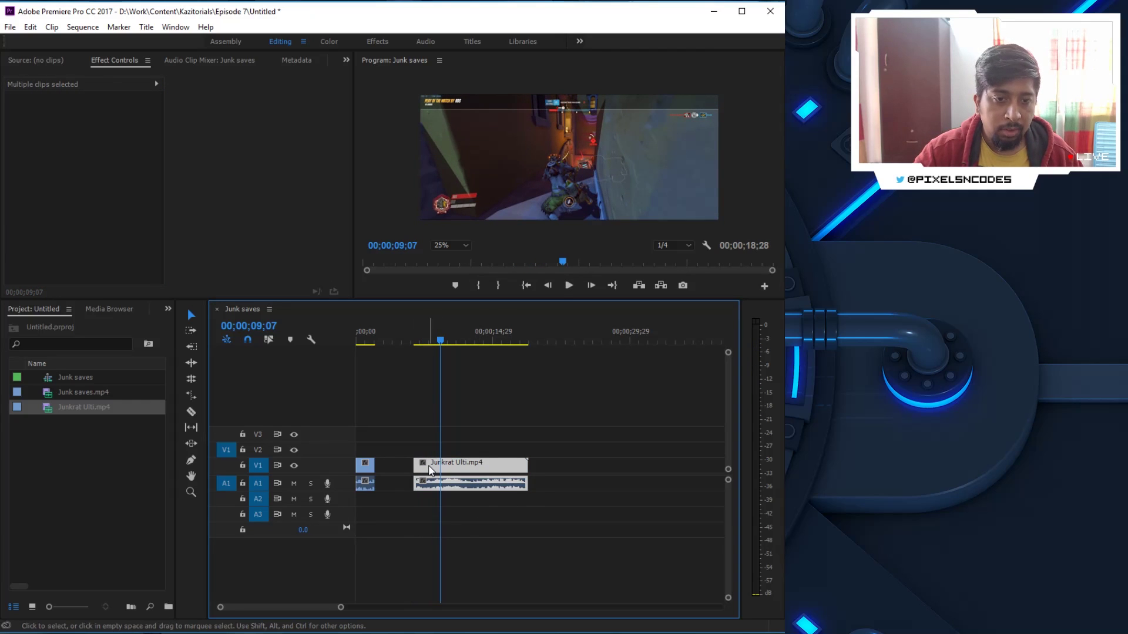
drag(430, 465, 390, 466)
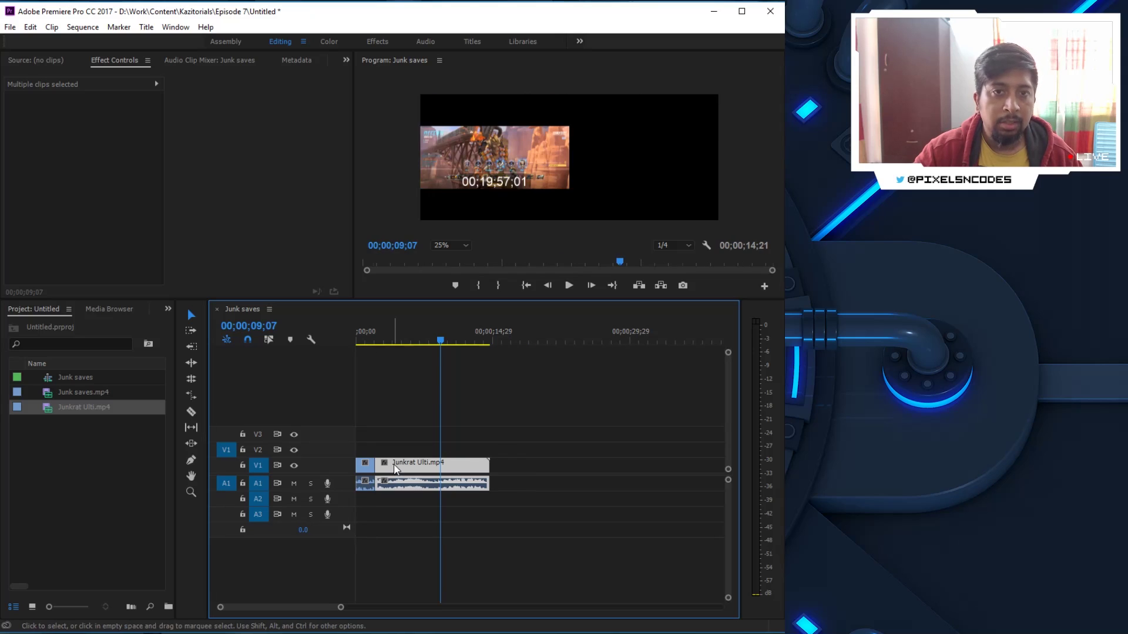
drag(383, 340, 297, 329)
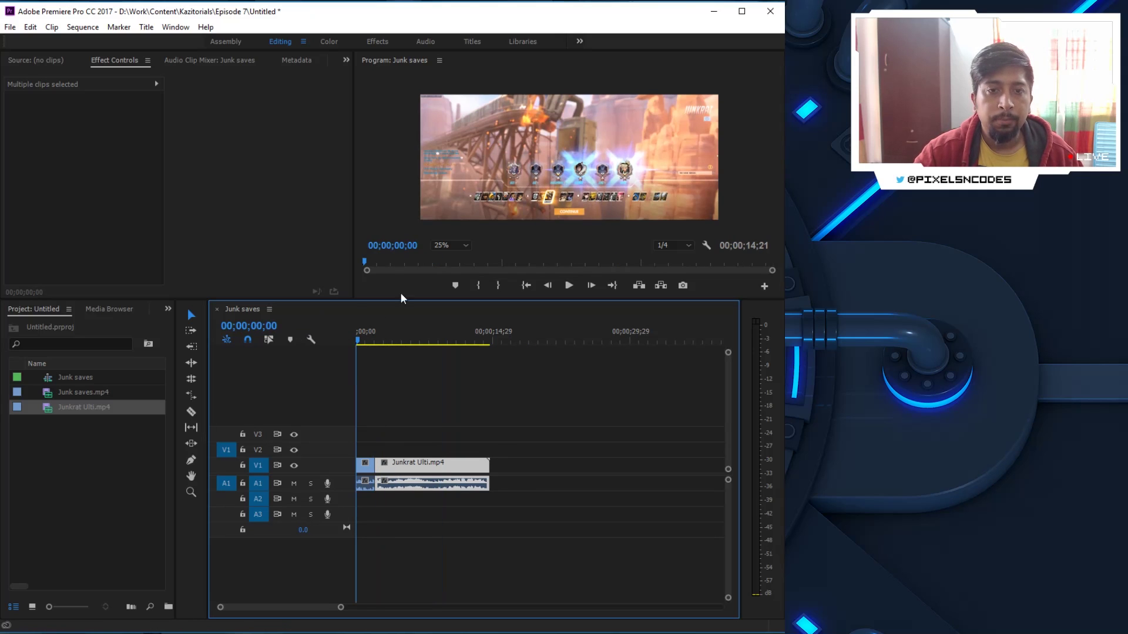
key(space)
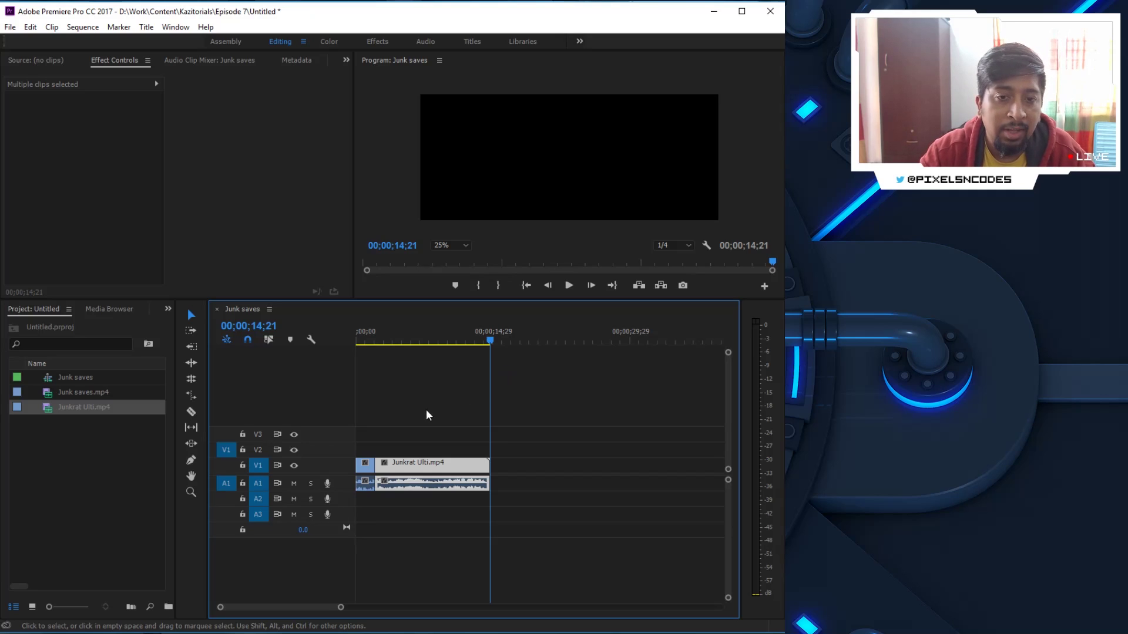
double_click(91, 476)
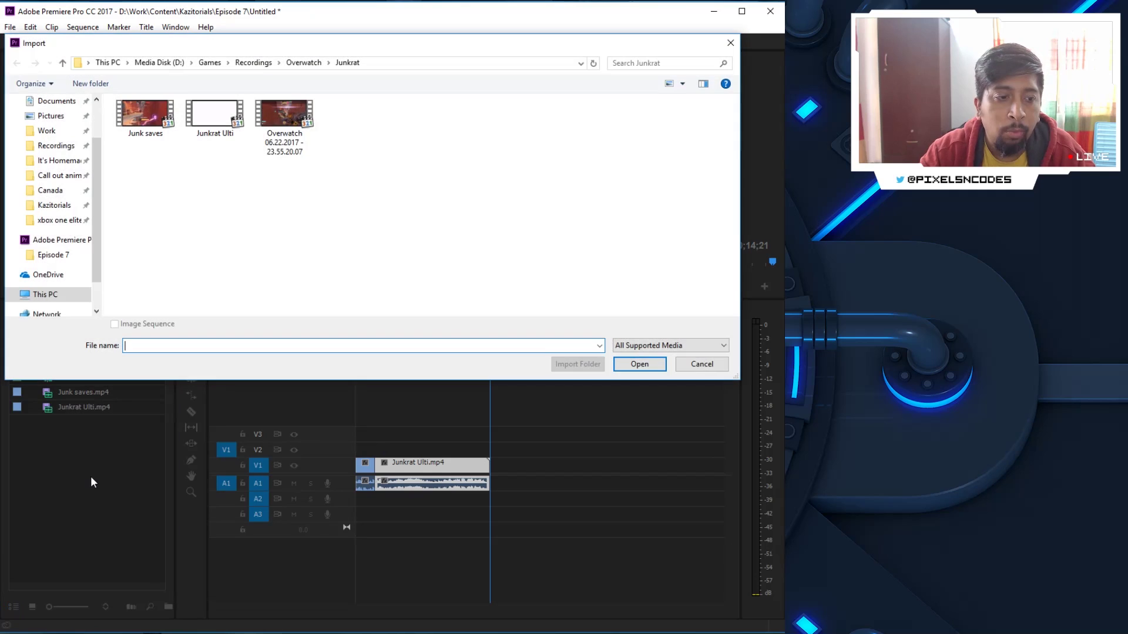
click(701, 364)
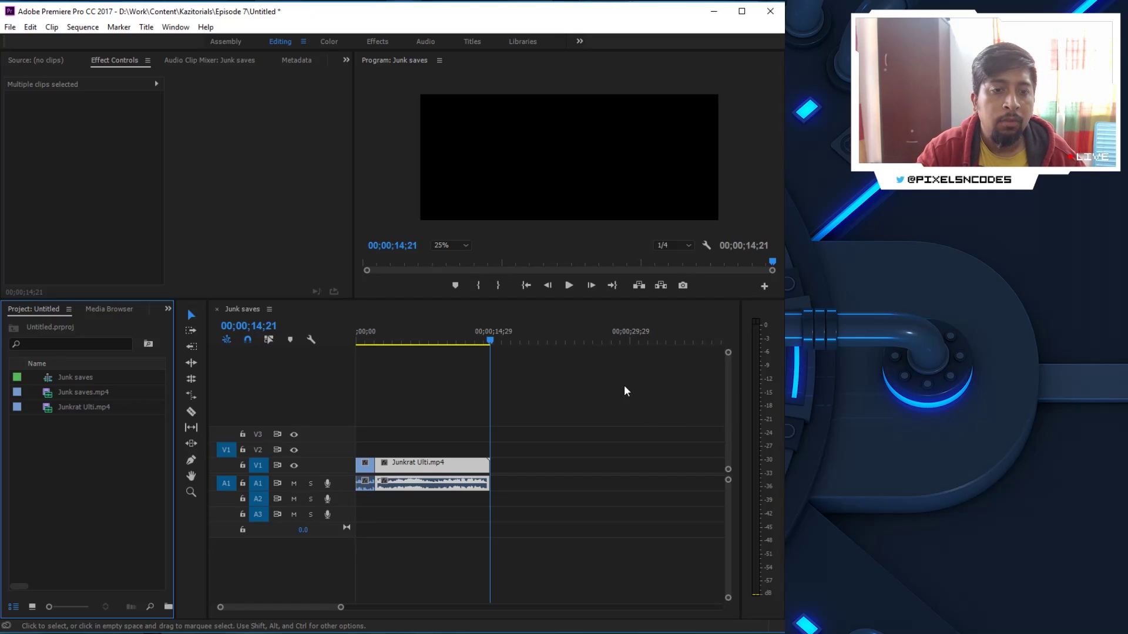
drag(486, 331, 315, 340)
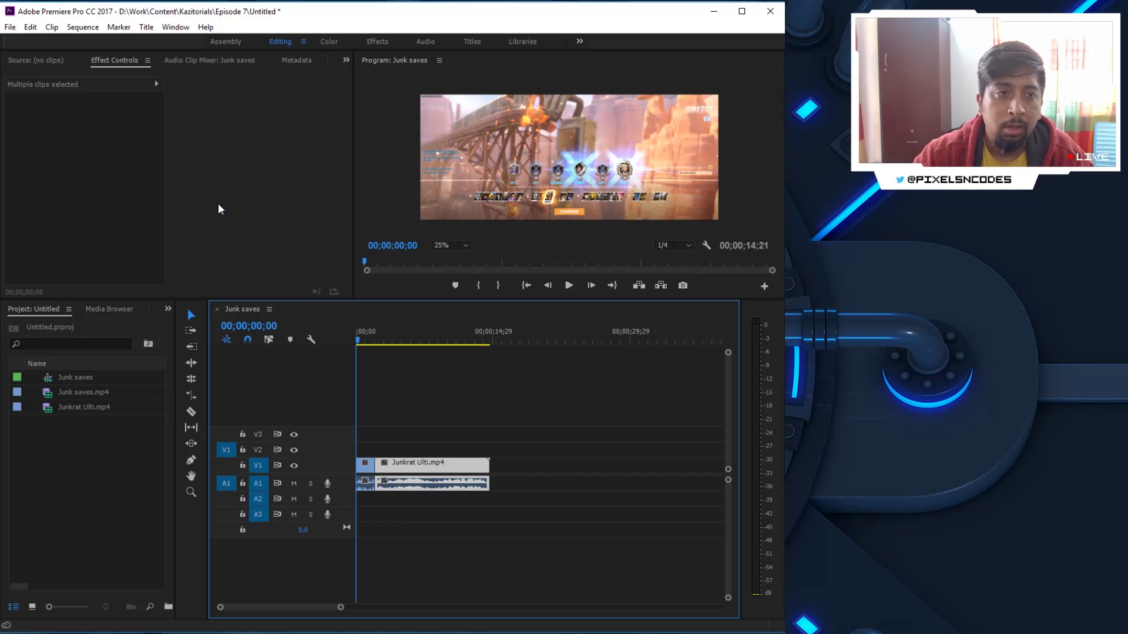
click(10, 27)
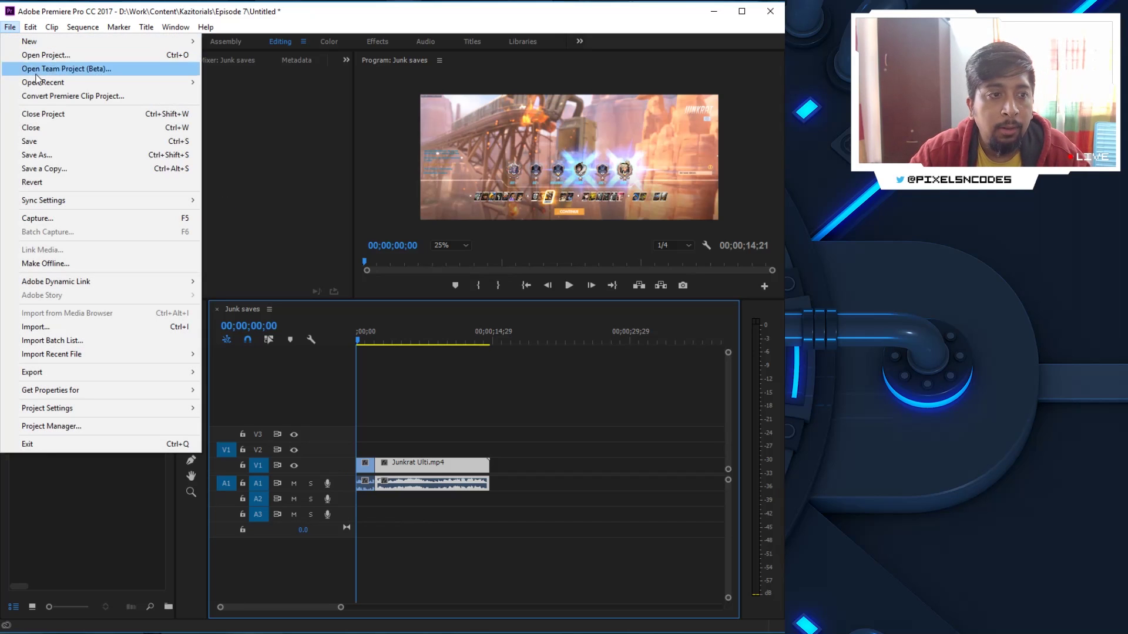
mouse_move(76, 378)
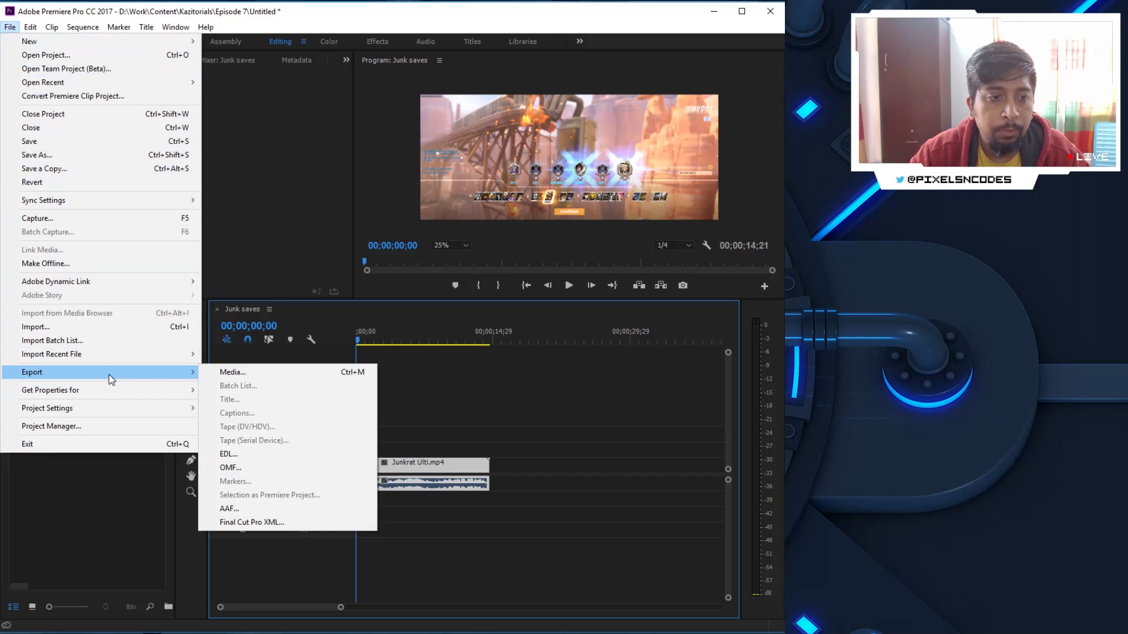
click(232, 376)
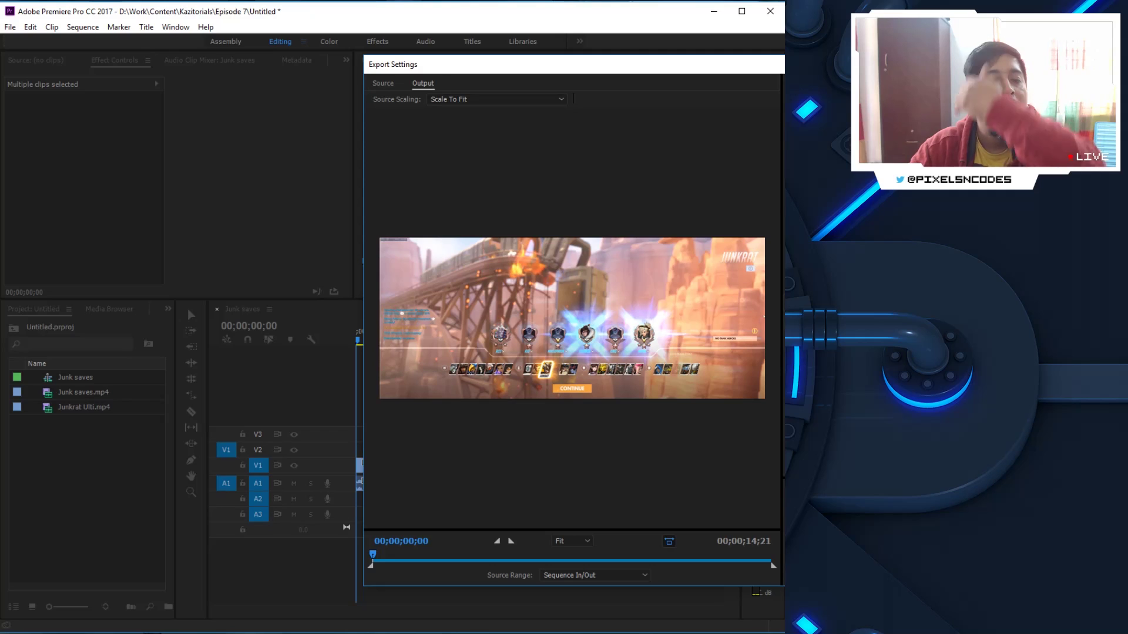
key(Return)
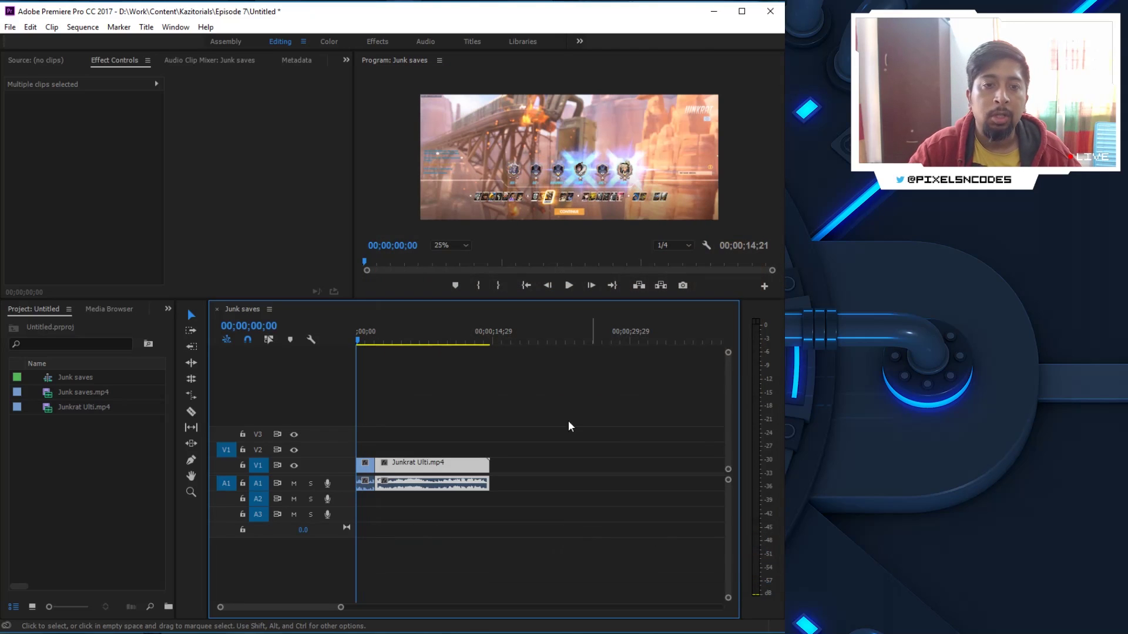